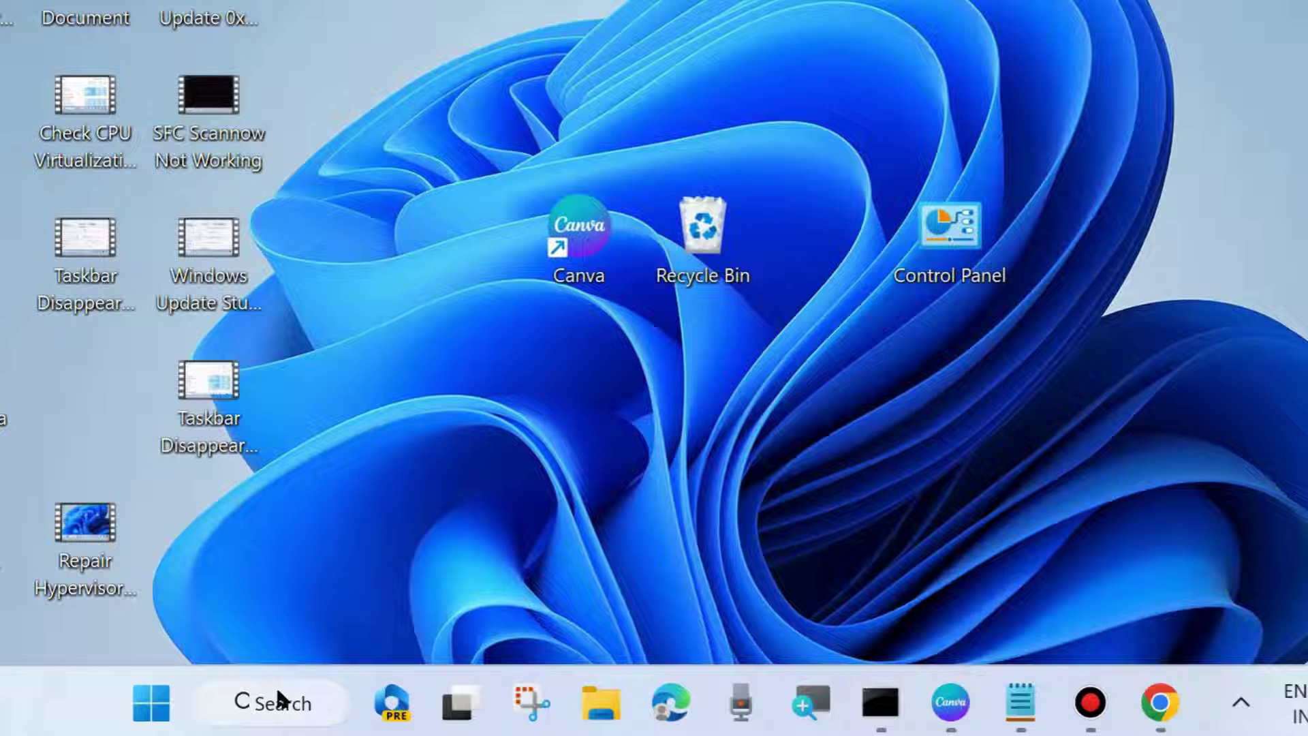
- Search Windows for 'windows memory' and open Windows Memory Diagnostic
click(276, 697)
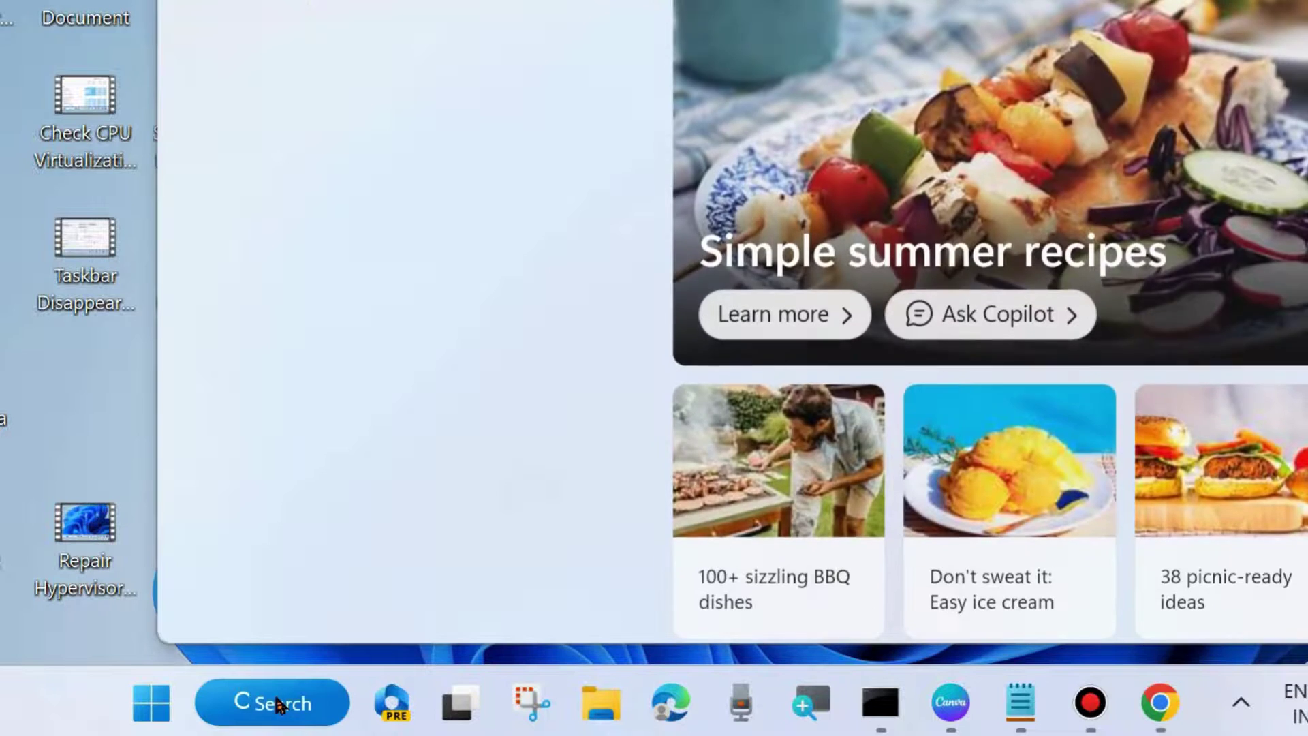
text(wind)
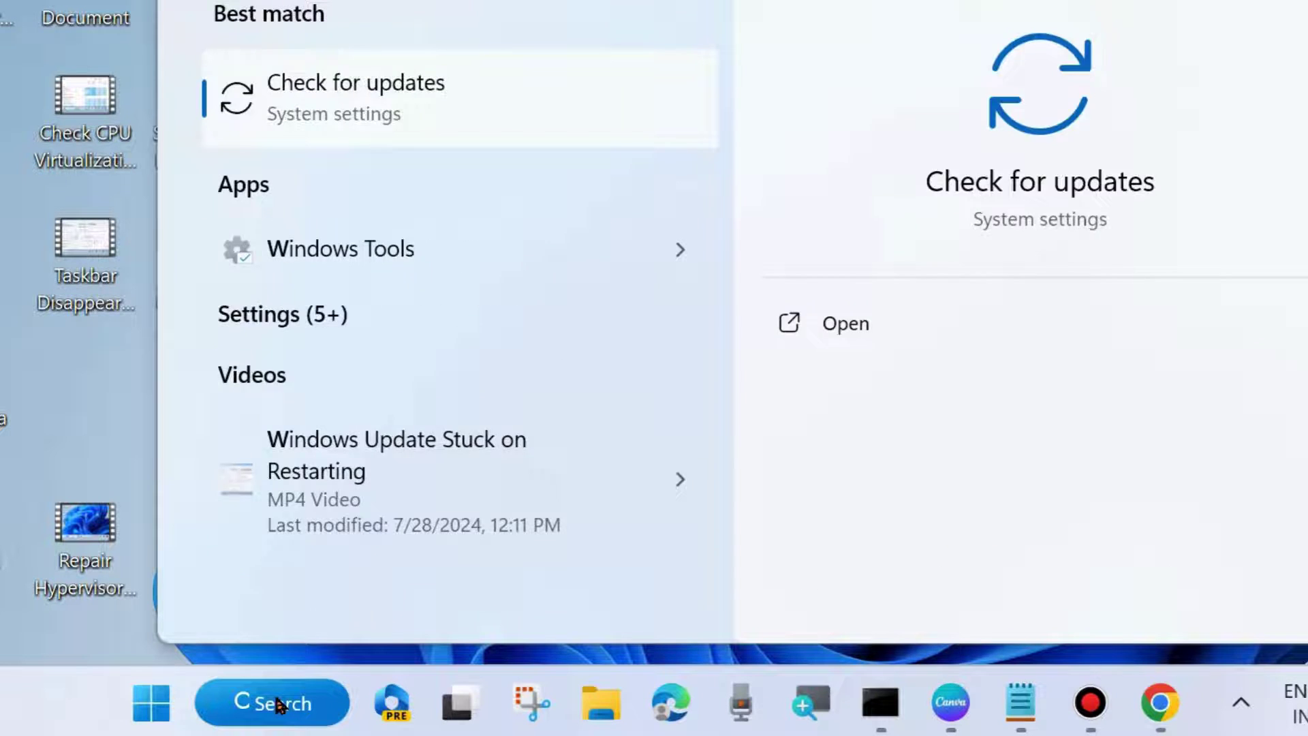
text(o)
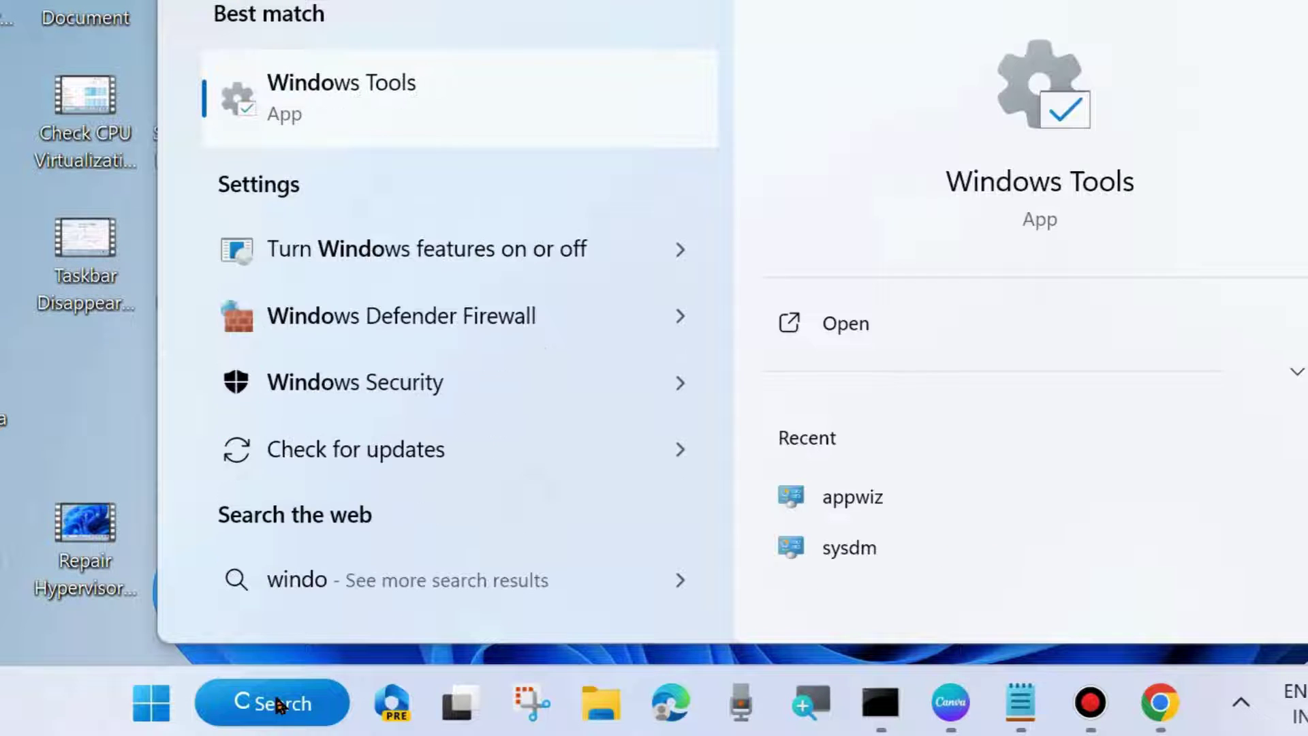
text(ws me)
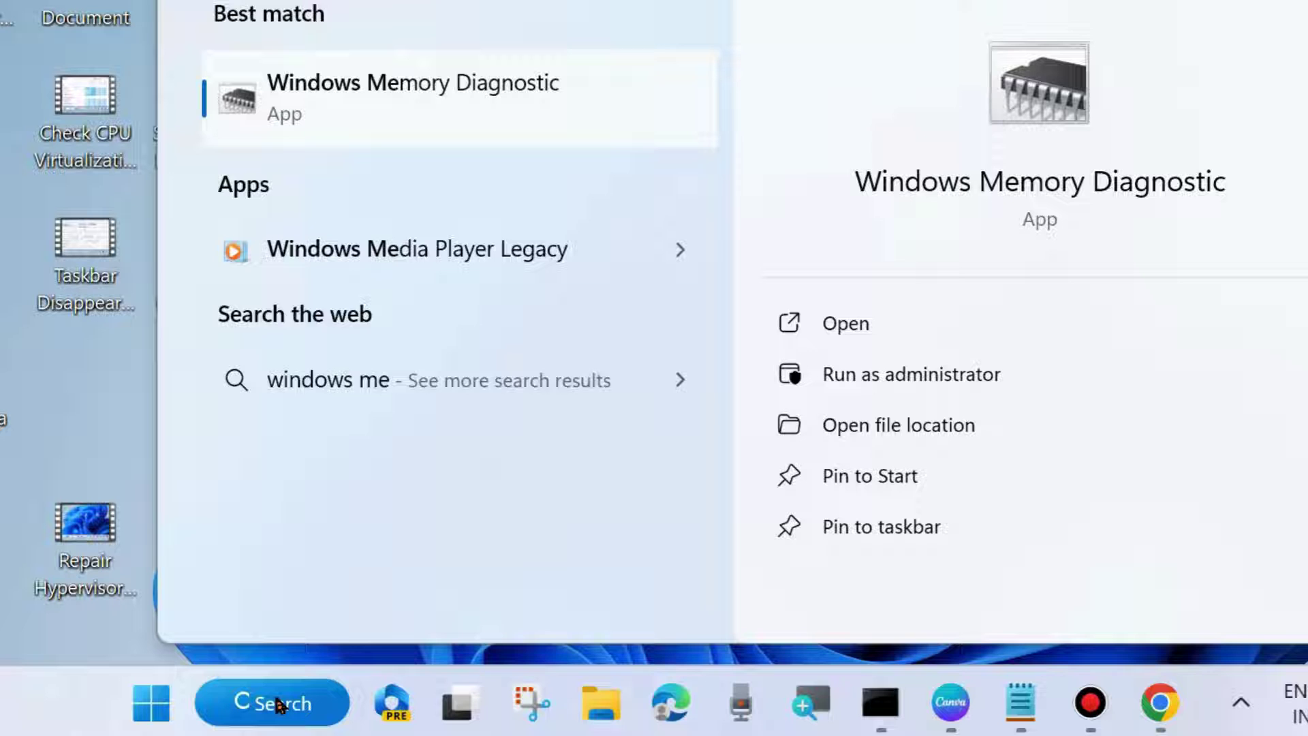
text(mory)
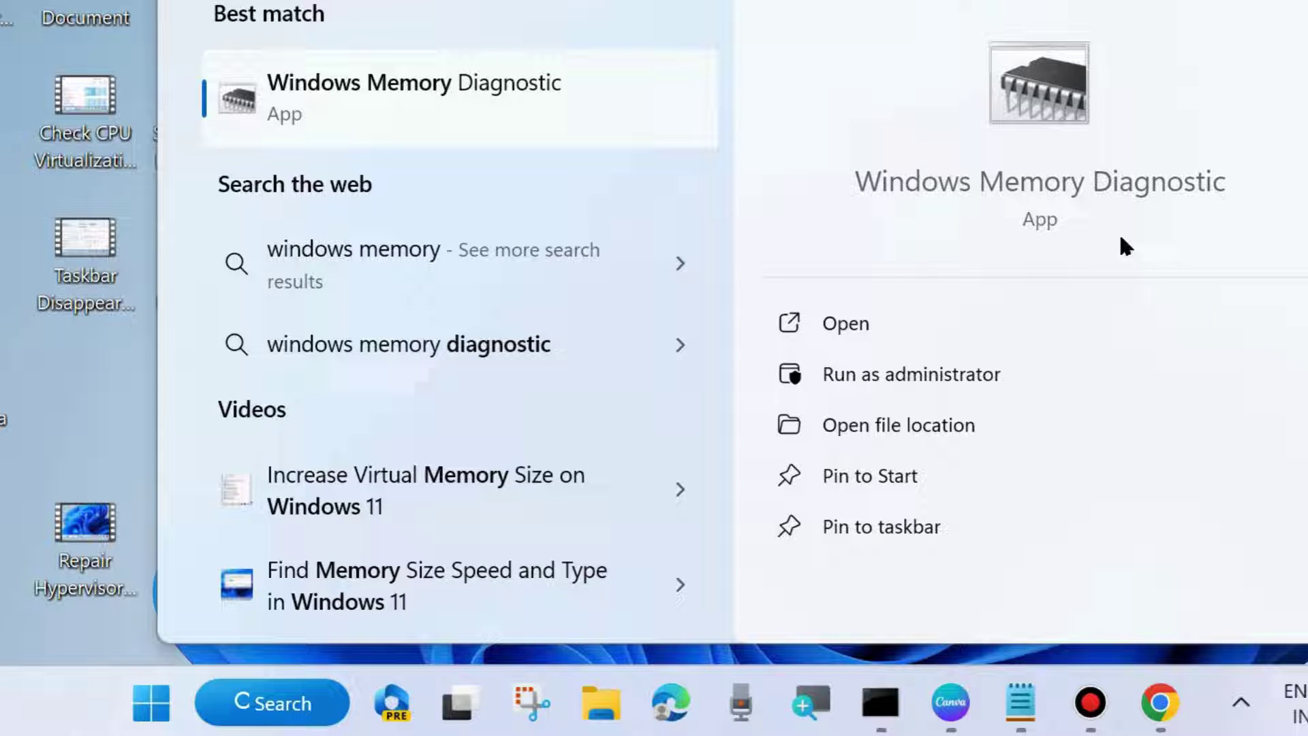
click(845, 325)
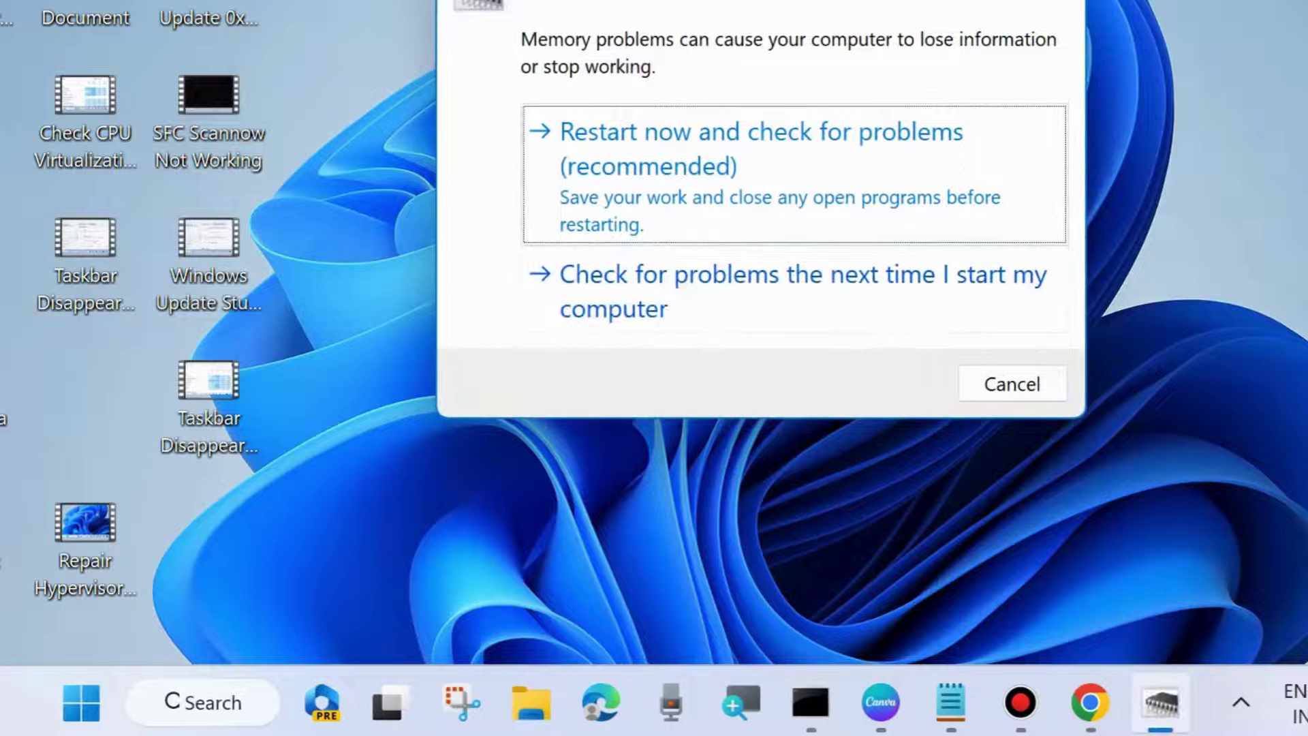
- Move the Windows Memory Diagnostic dialog lower, then dismiss it without scheduling a check
drag(784, 6, 775, 55)
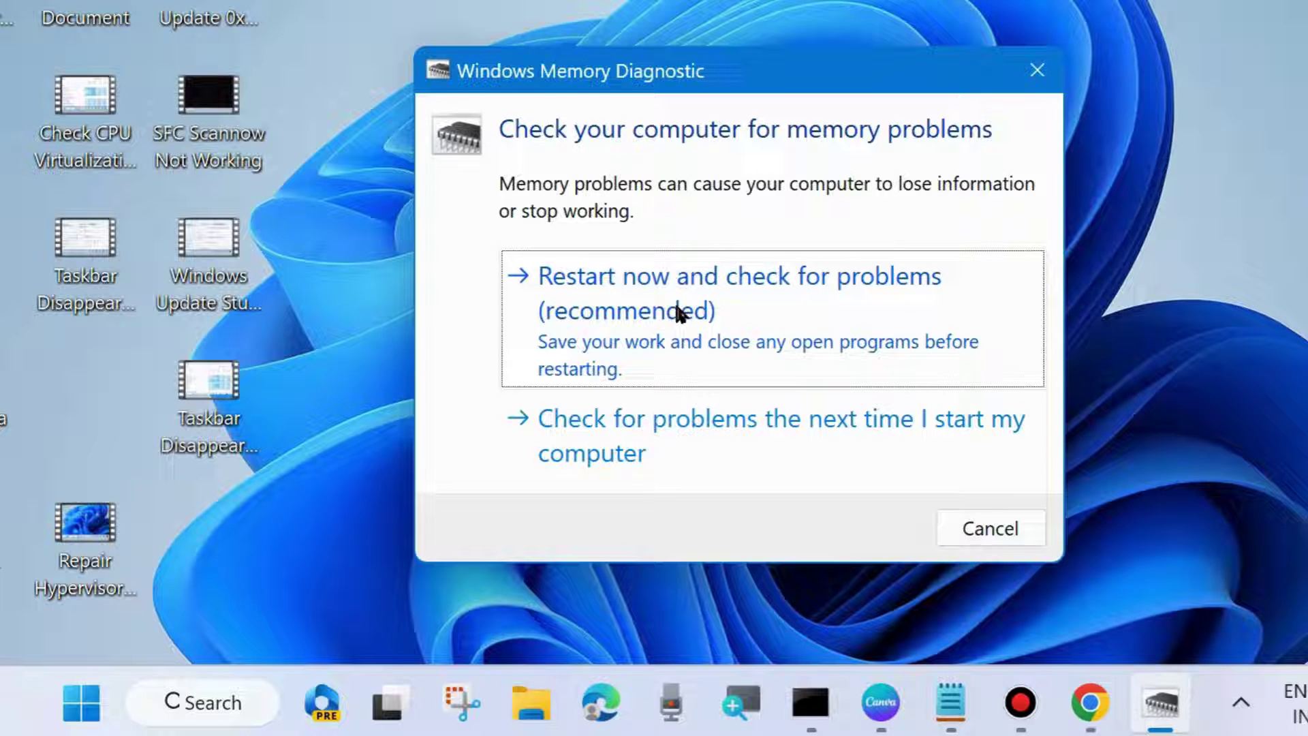
click(1034, 71)
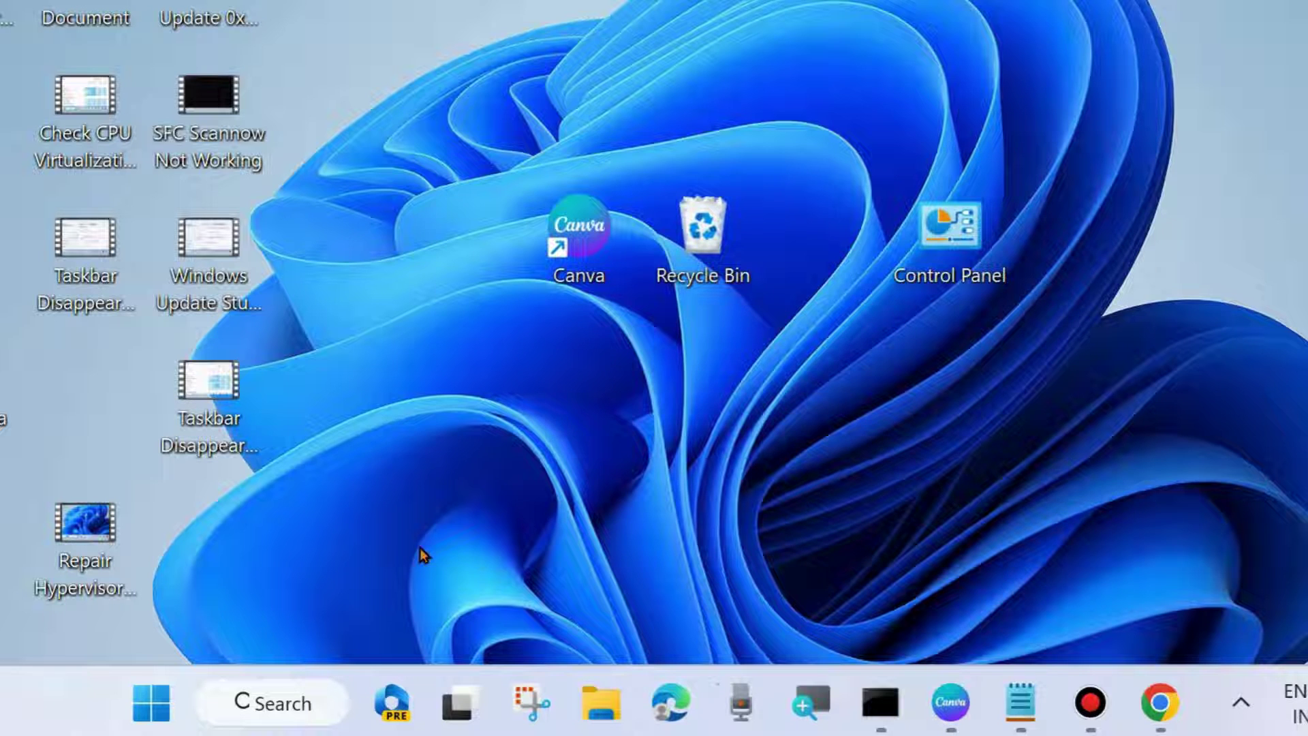
- Open Device Manager and expand Display adapters to show AMD Radeon(TM) Graphics and Radeon RX 5500M
right_click(155, 705)
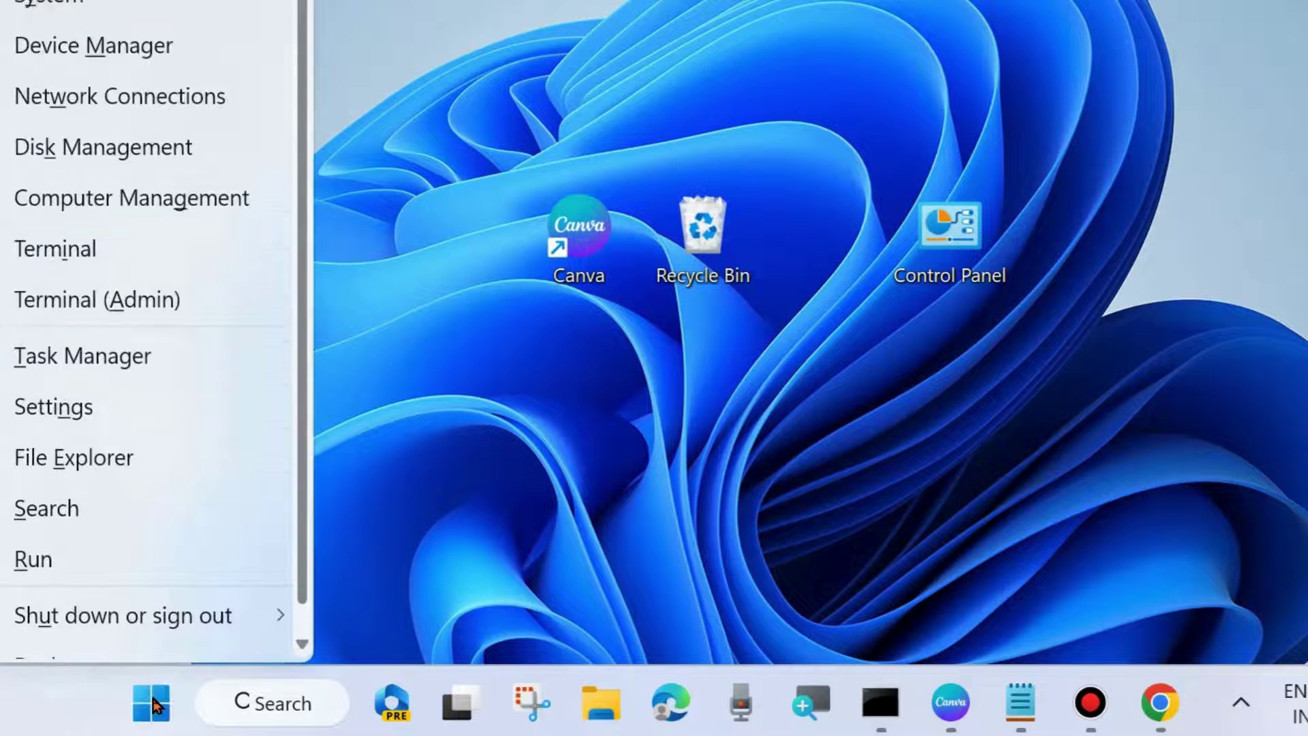
click(111, 48)
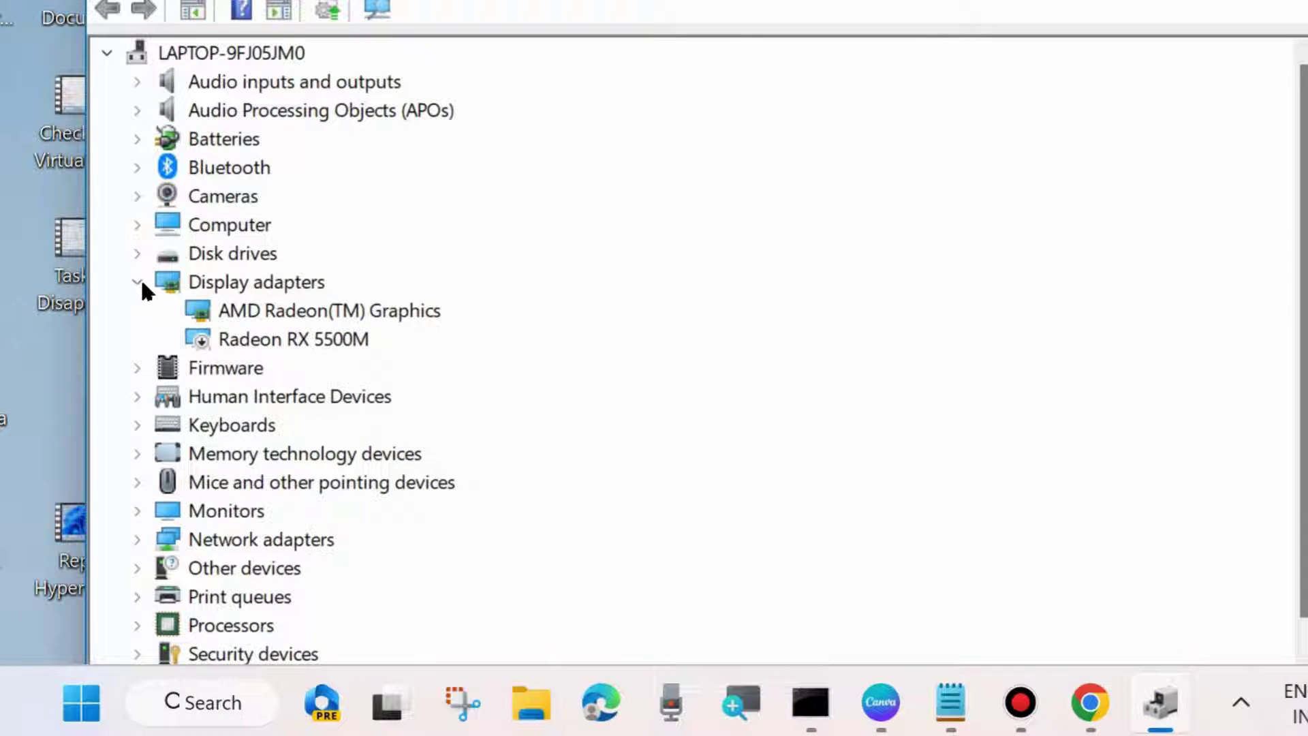
click(139, 282)
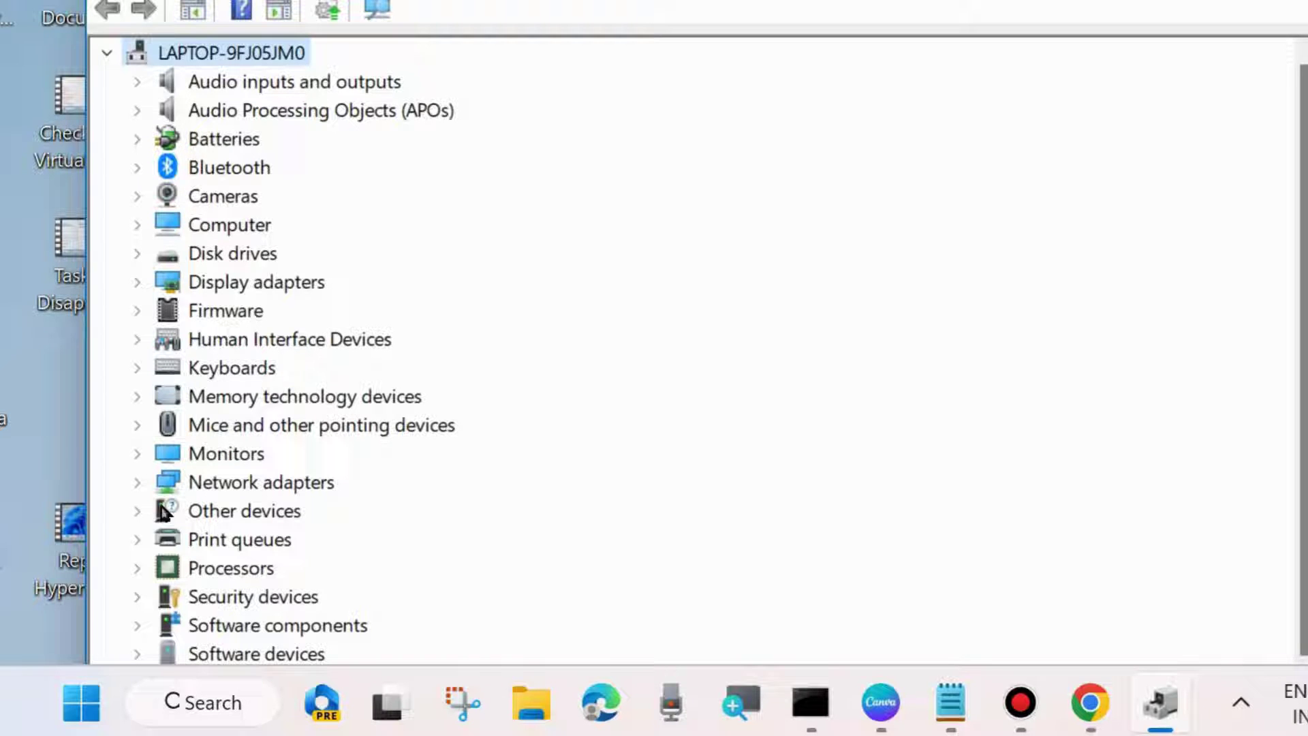
scroll(197, 565, down, 1)
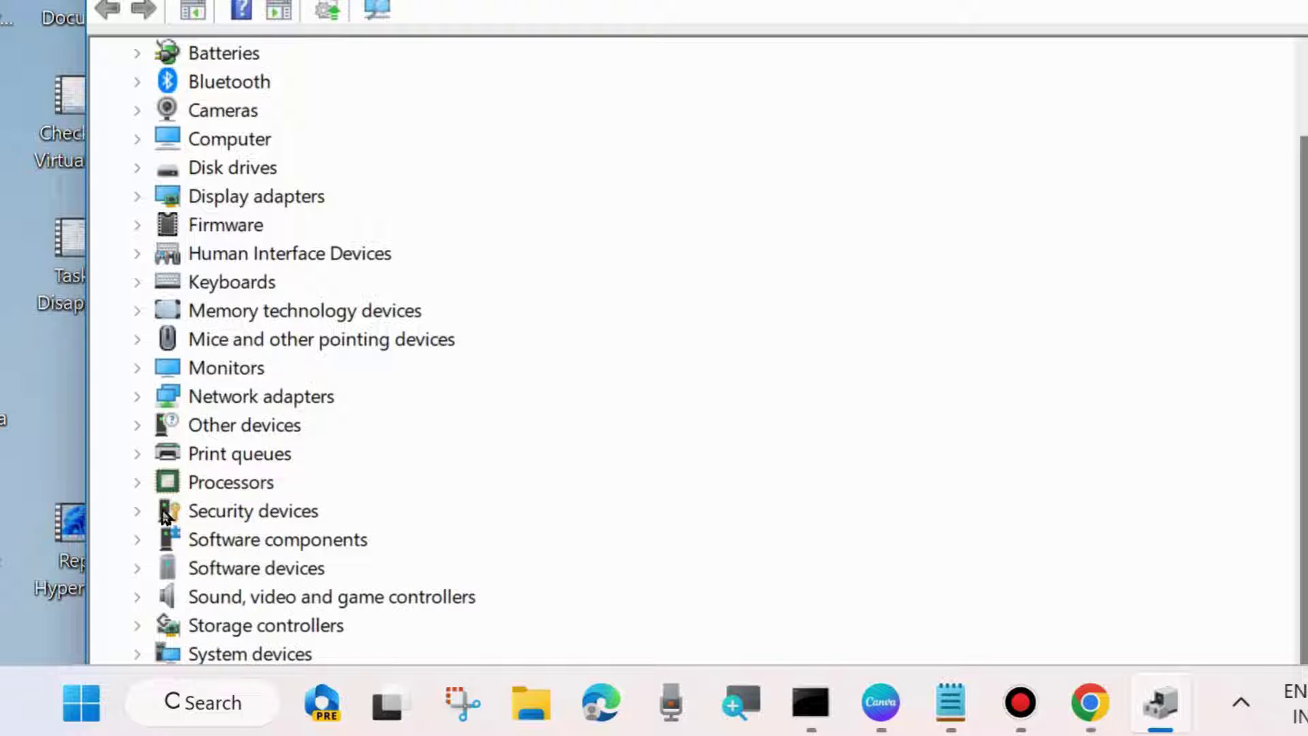
scroll(187, 477, up, 1)
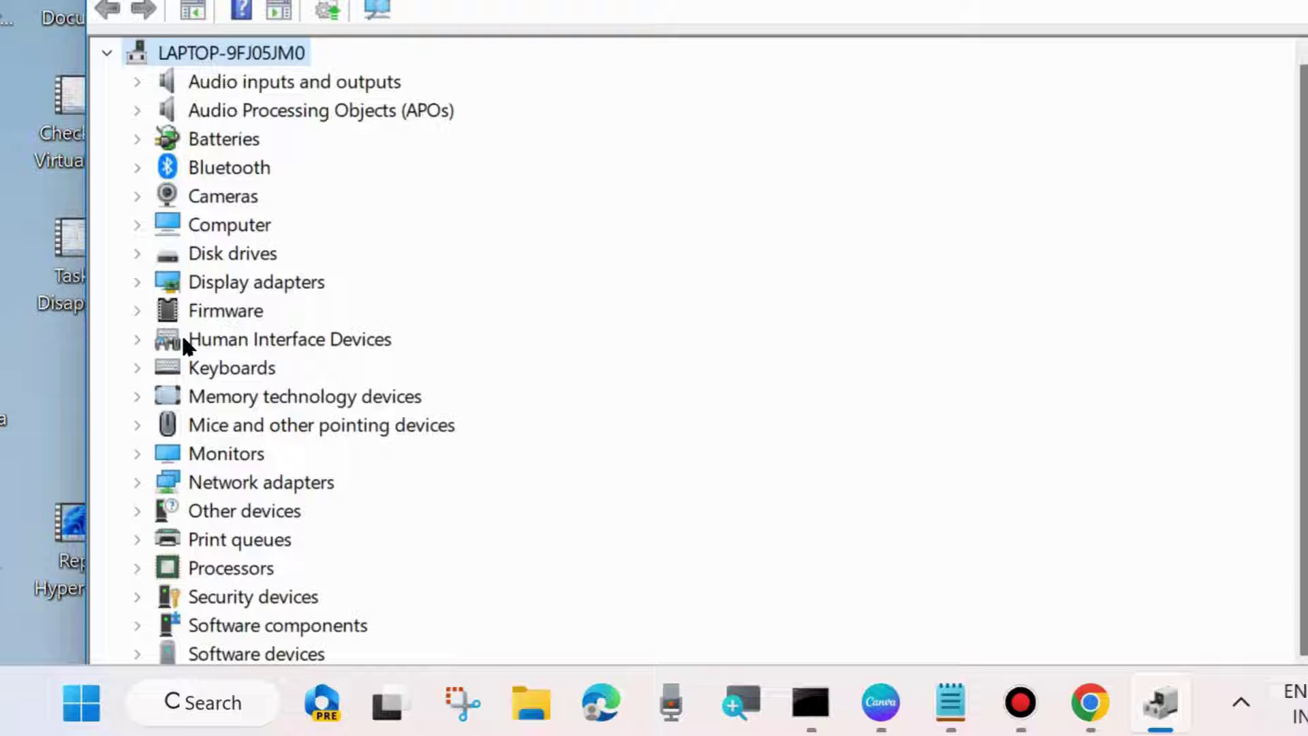
click(136, 282)
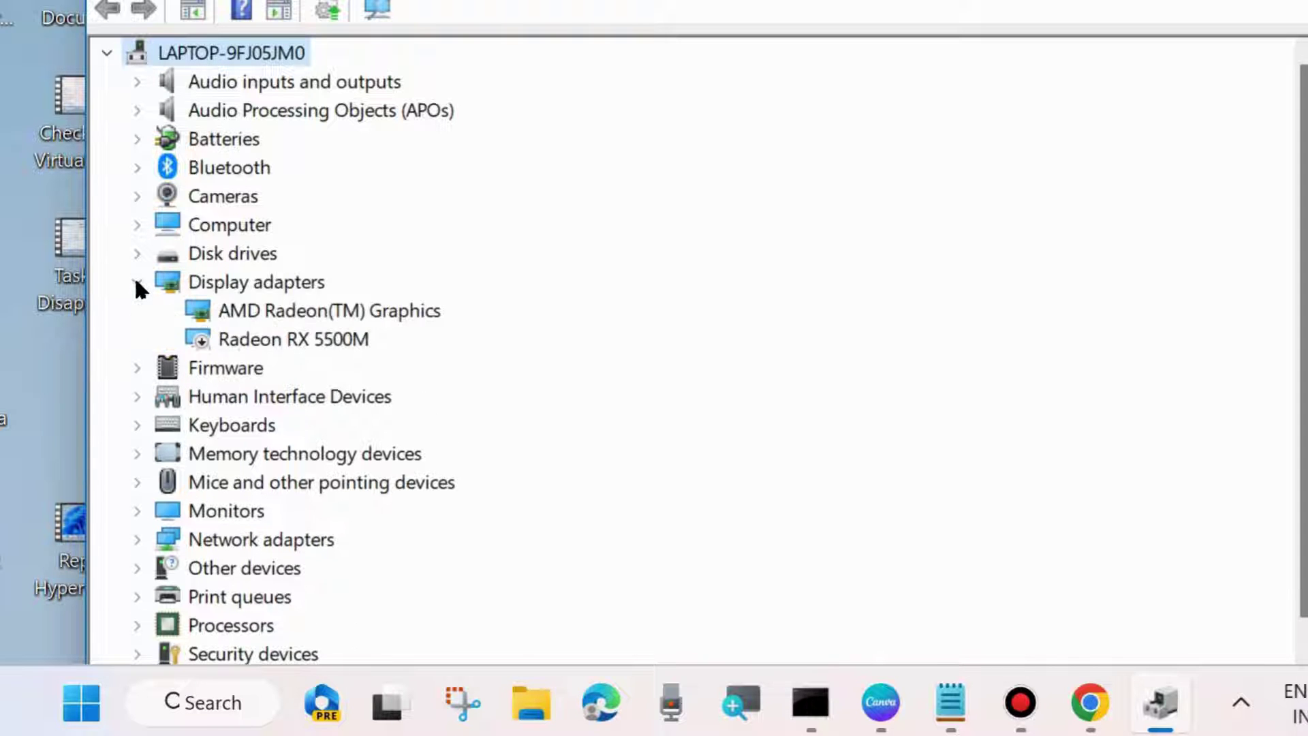
- Have Windows search automatically for an updated AMD Radeon(TM) Graphics driver
right_click(235, 308)
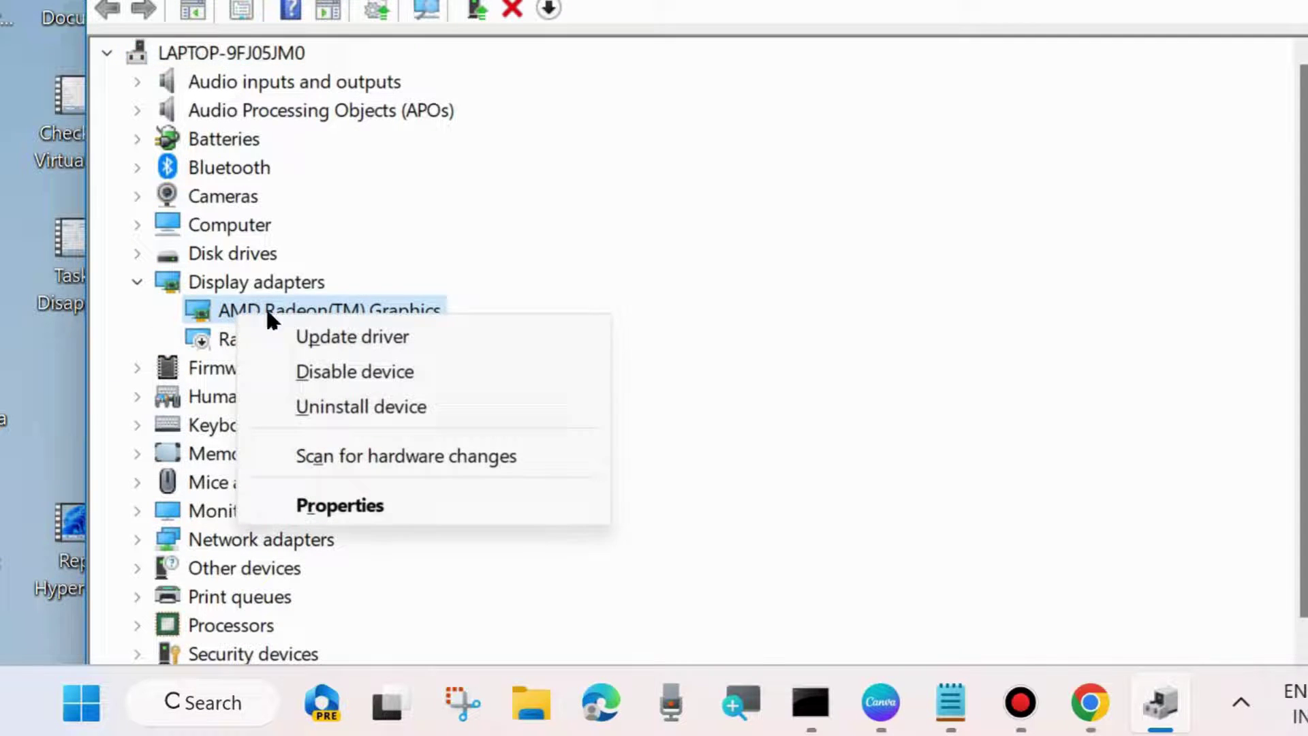
click(333, 336)
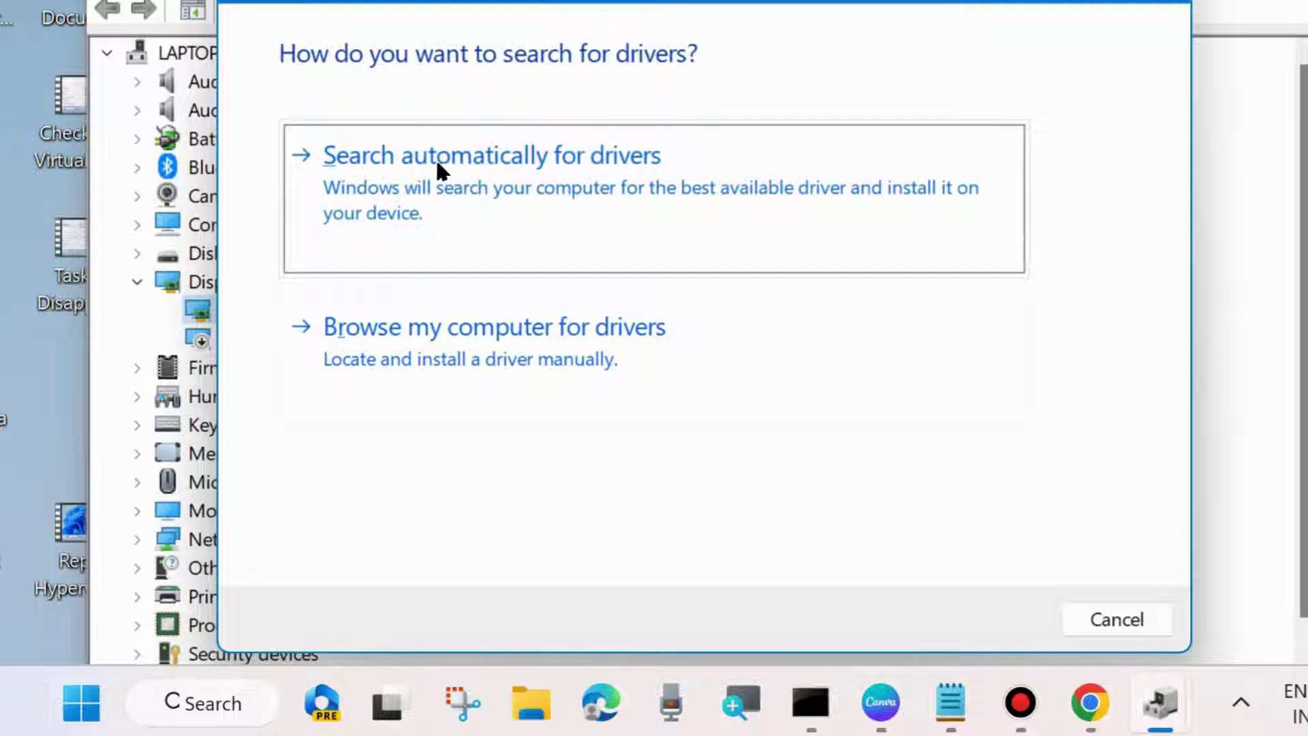
click(505, 171)
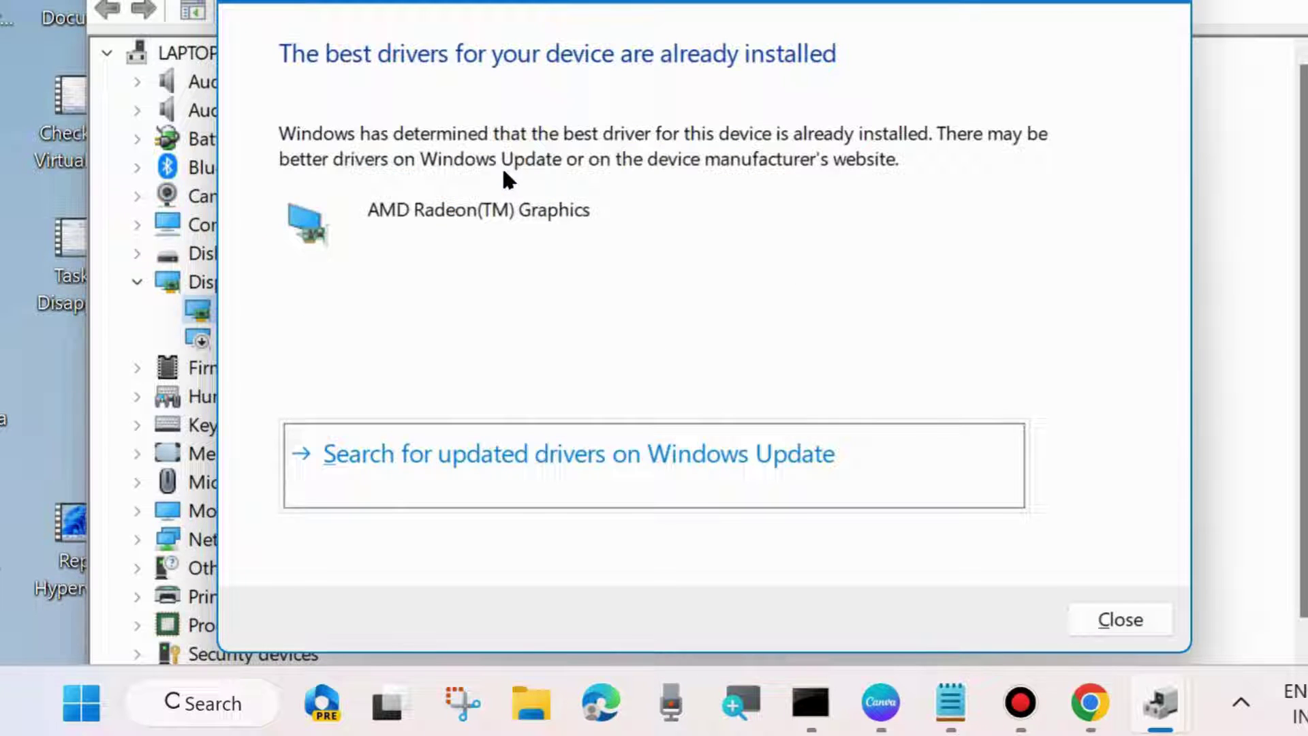
click(1119, 619)
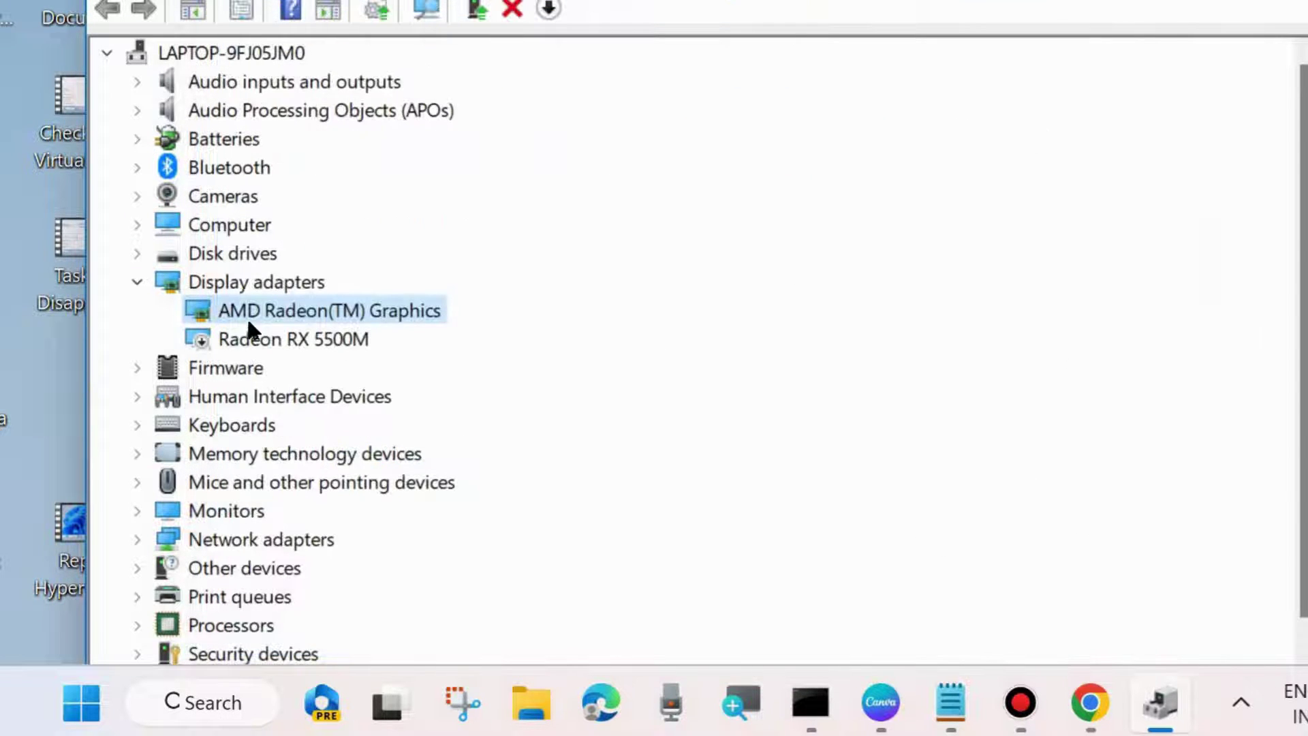
- Search automatically for an AMD PSP 10.0 Device driver under Security devices, then close Device Manager
scroll(251, 496, down, 2)
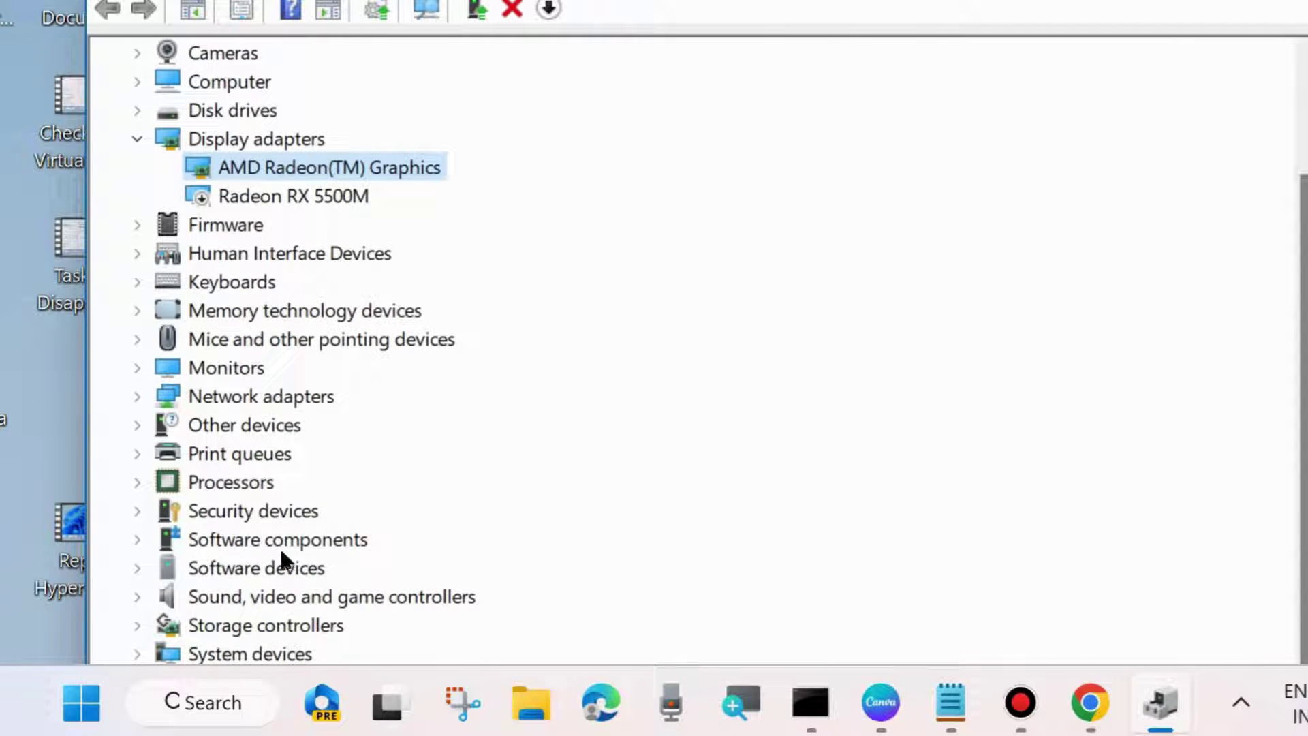
click(136, 511)
right_click(329, 540)
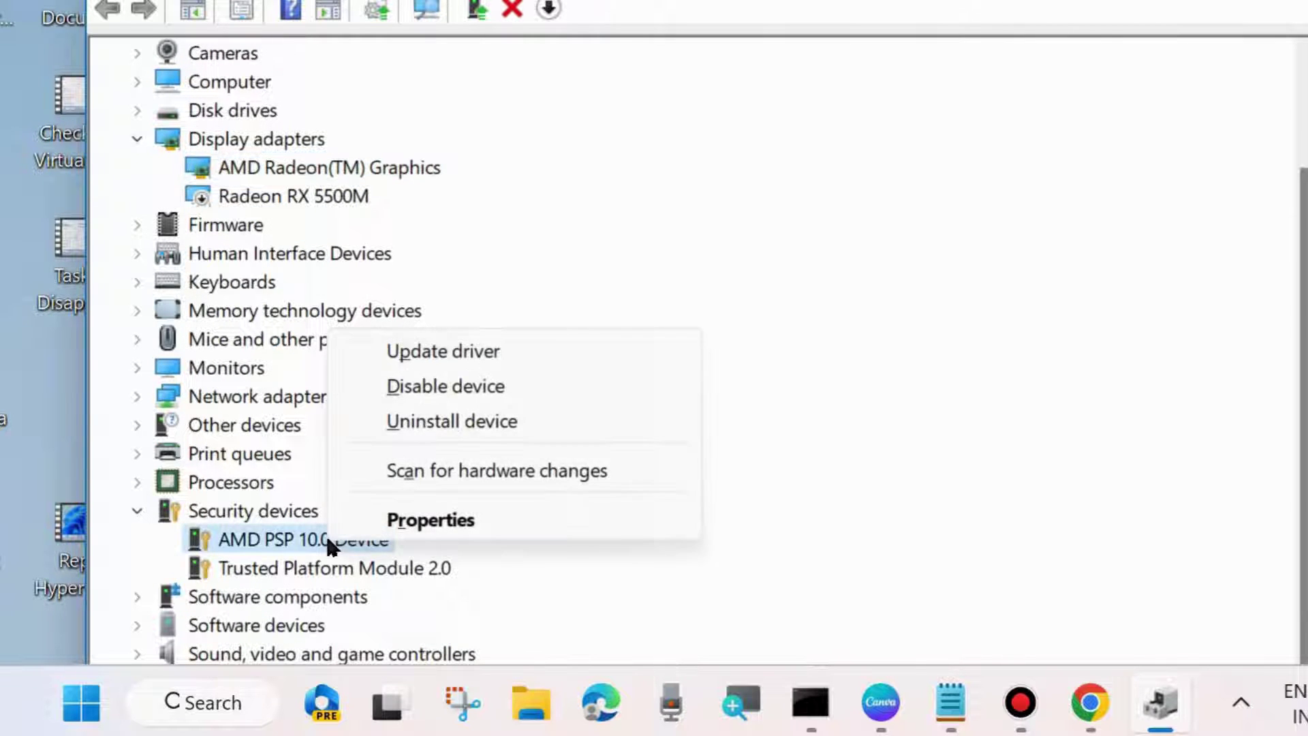
click(441, 350)
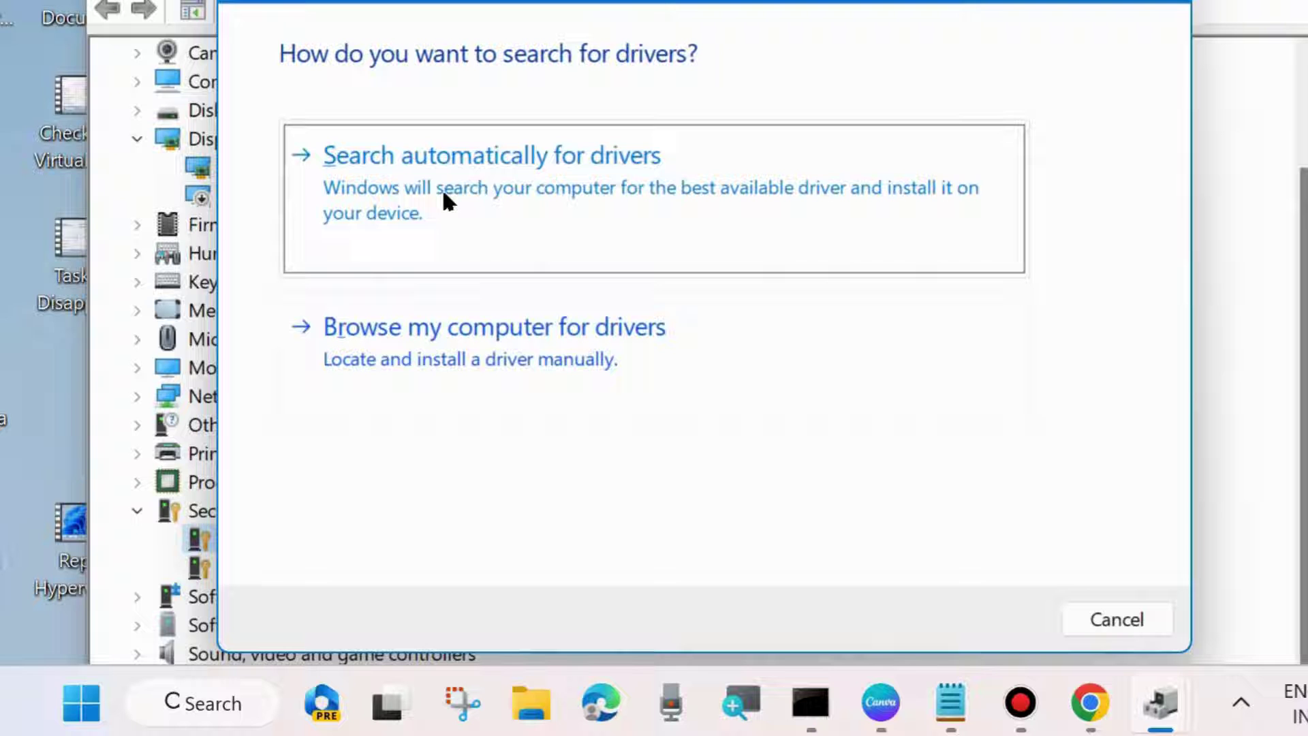
click(479, 181)
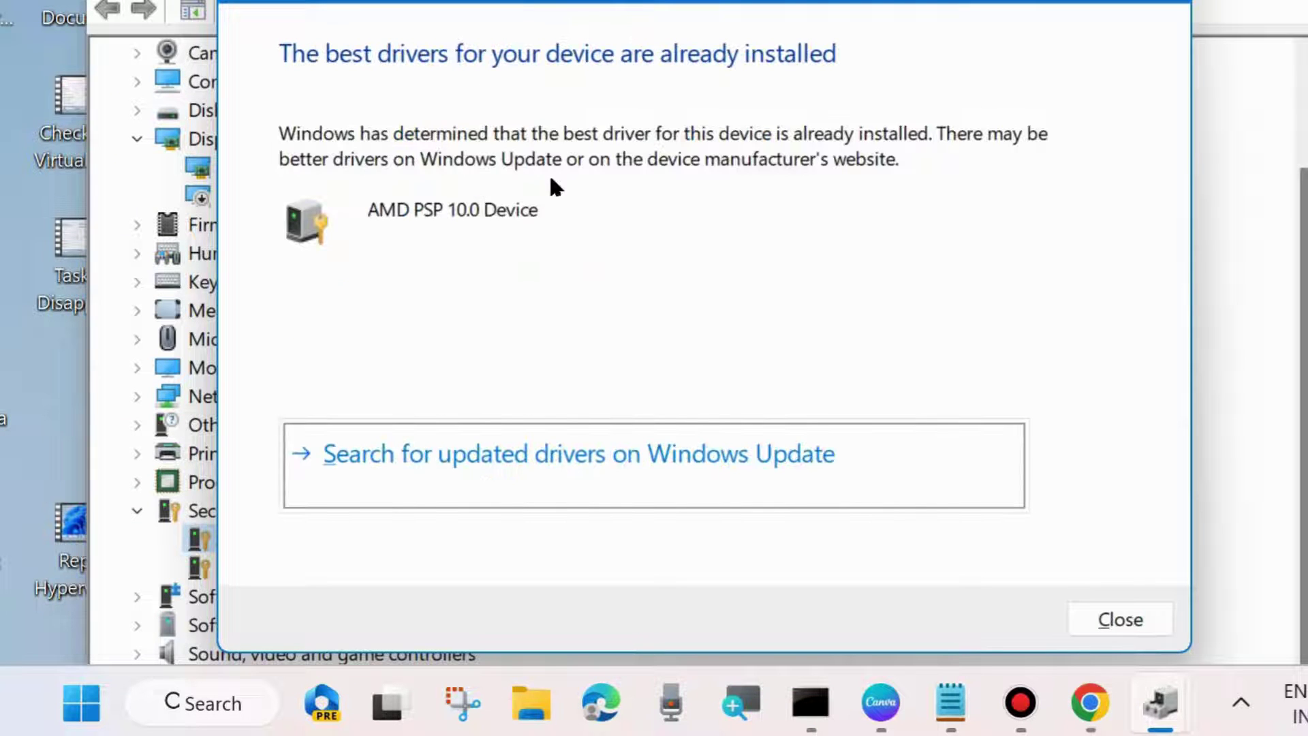
click(1119, 618)
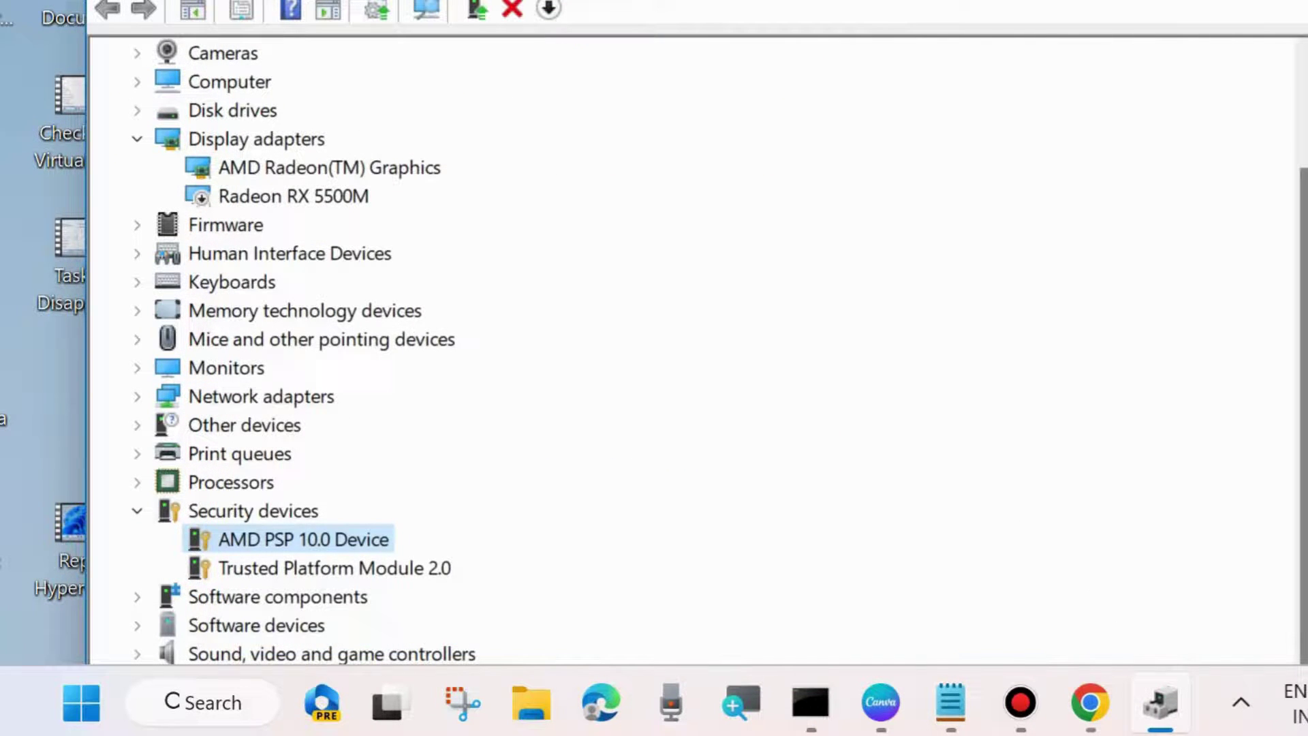
key(alt+F4)
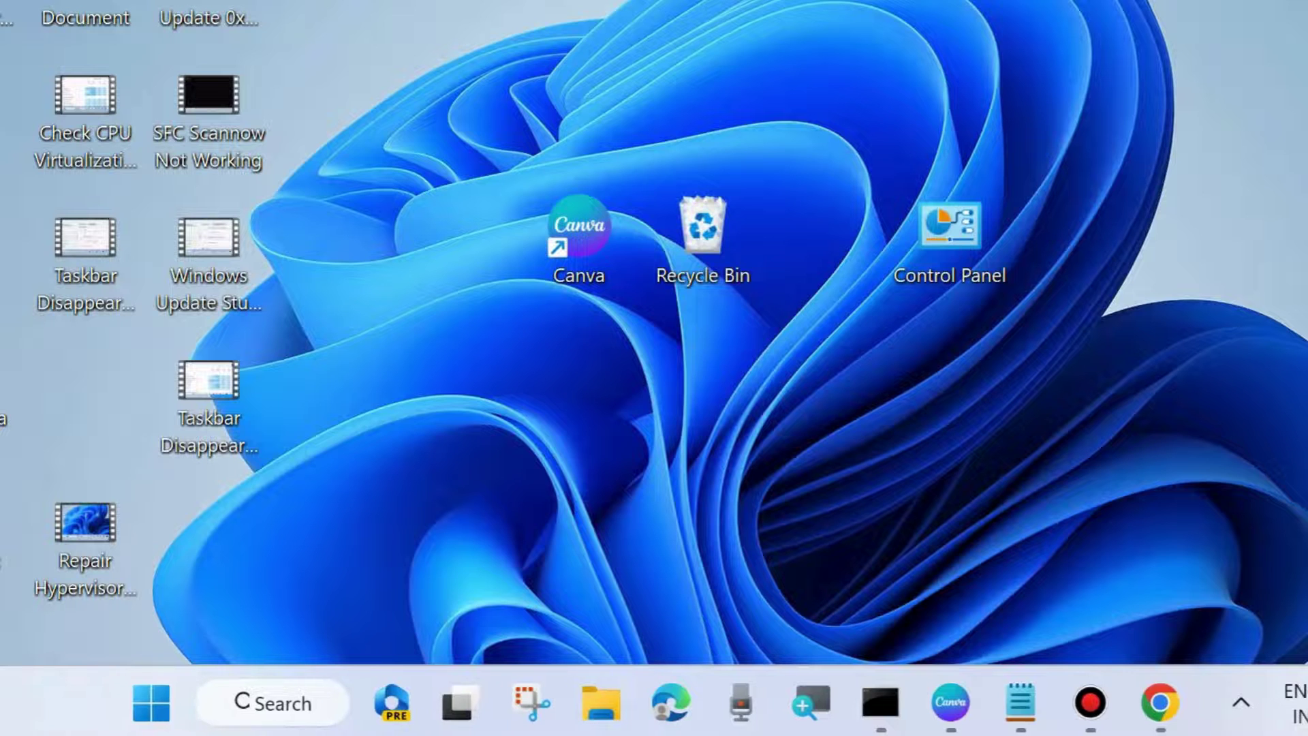
- Search for cmd and open an administrator Command Prompt
click(276, 709)
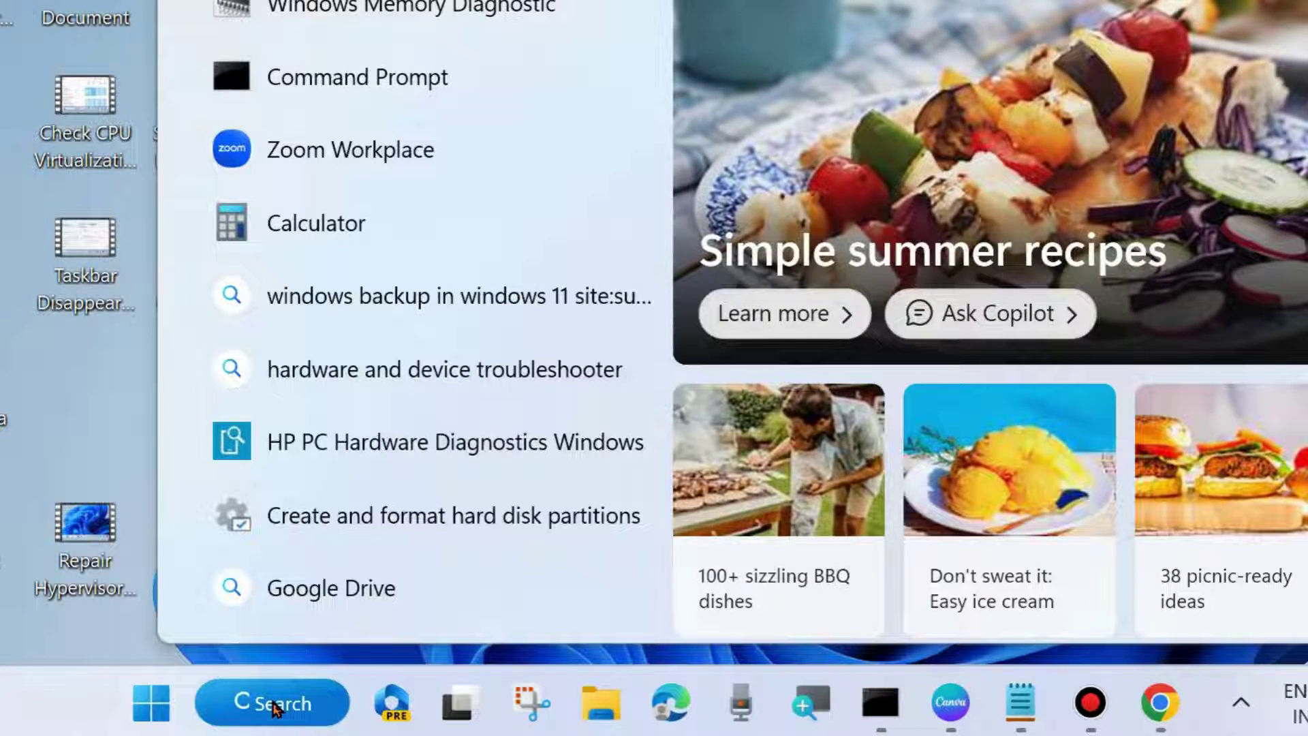
text(cmd)
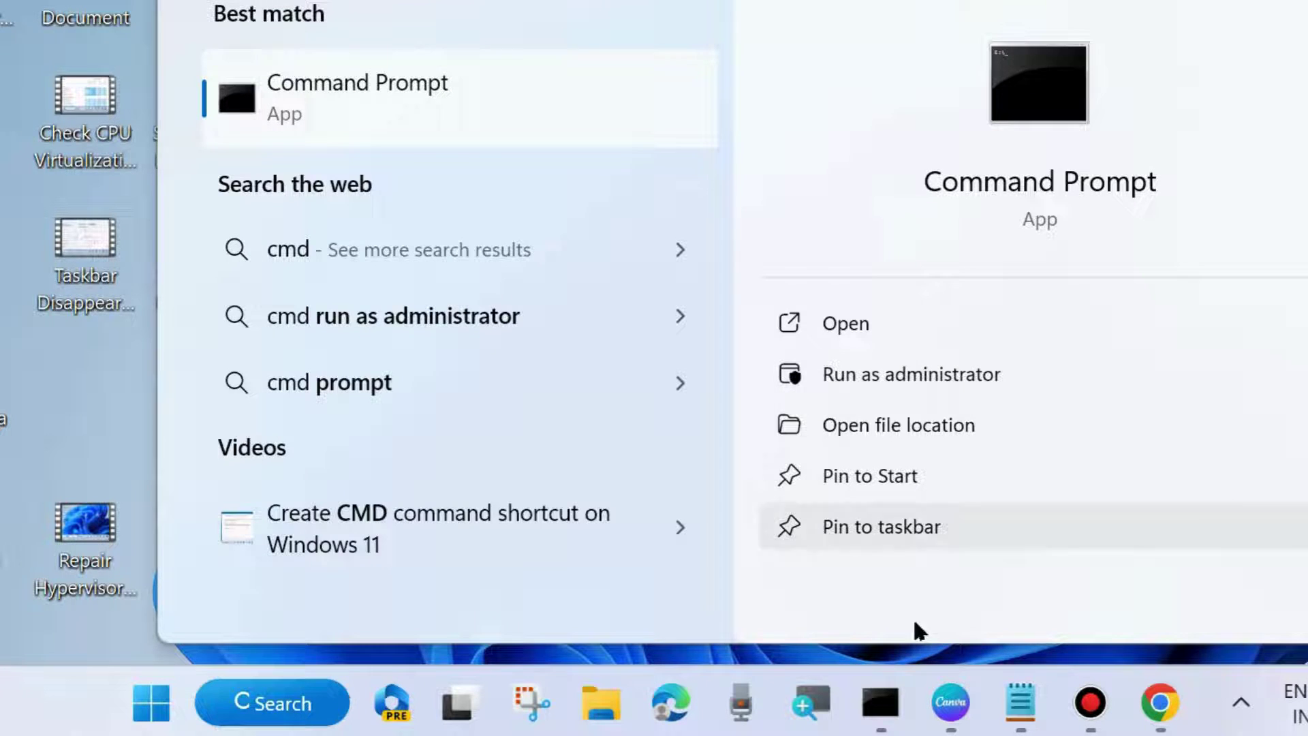
click(880, 701)
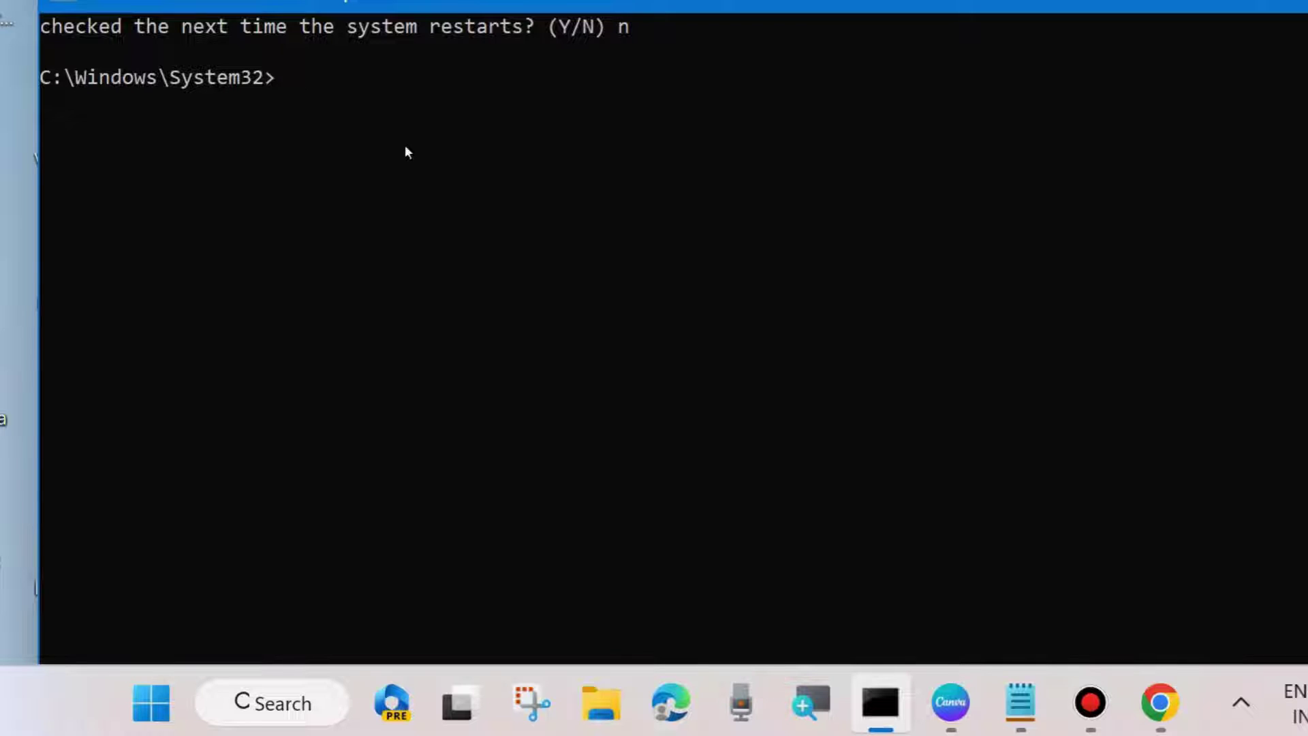
- Run sfc /scannow in Command Prompt and minimize the window while the scan runs
text(sfc /scanno)
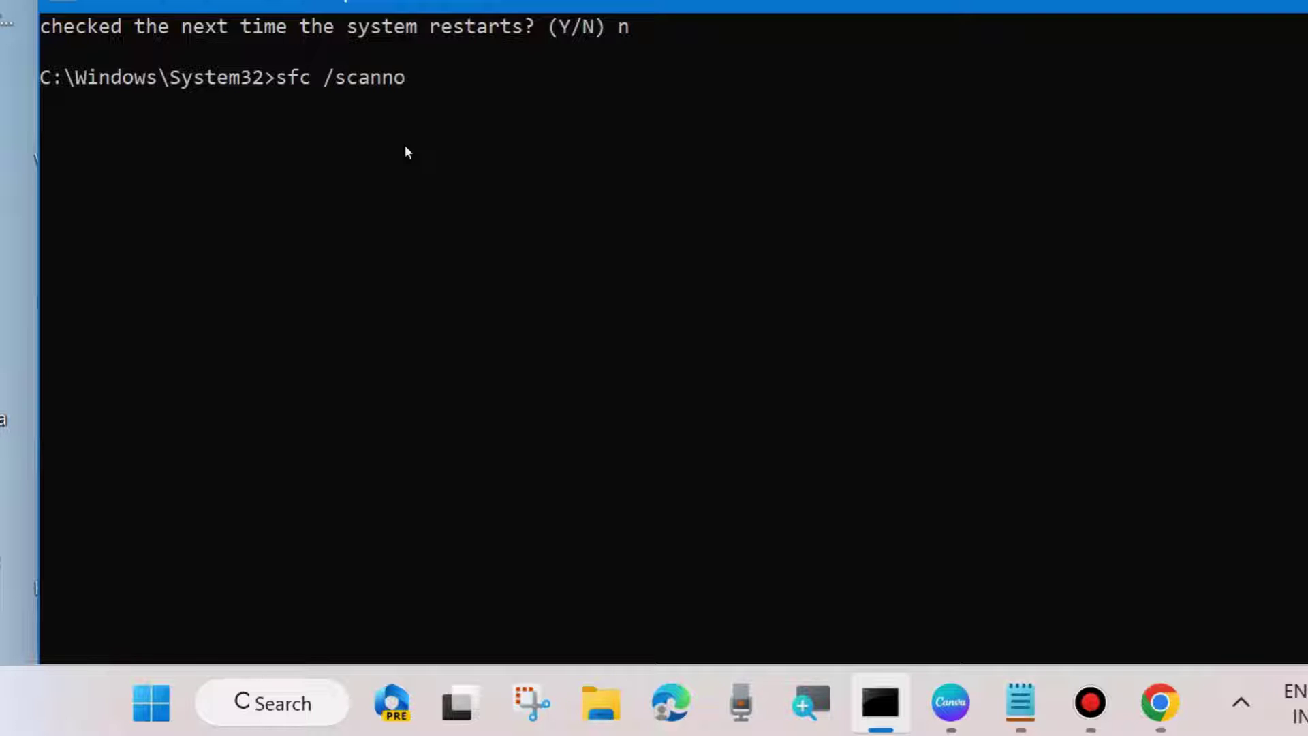
text(w)
key(Return)
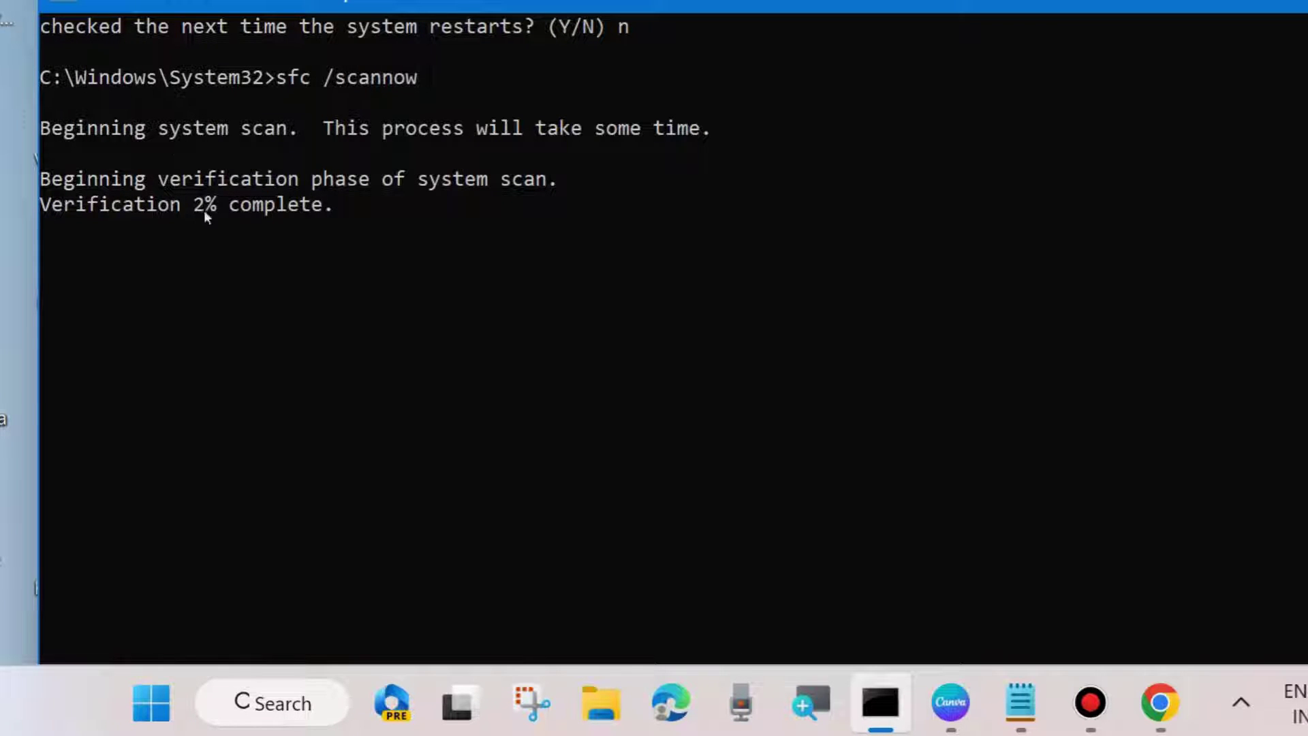
click(1265, 6)
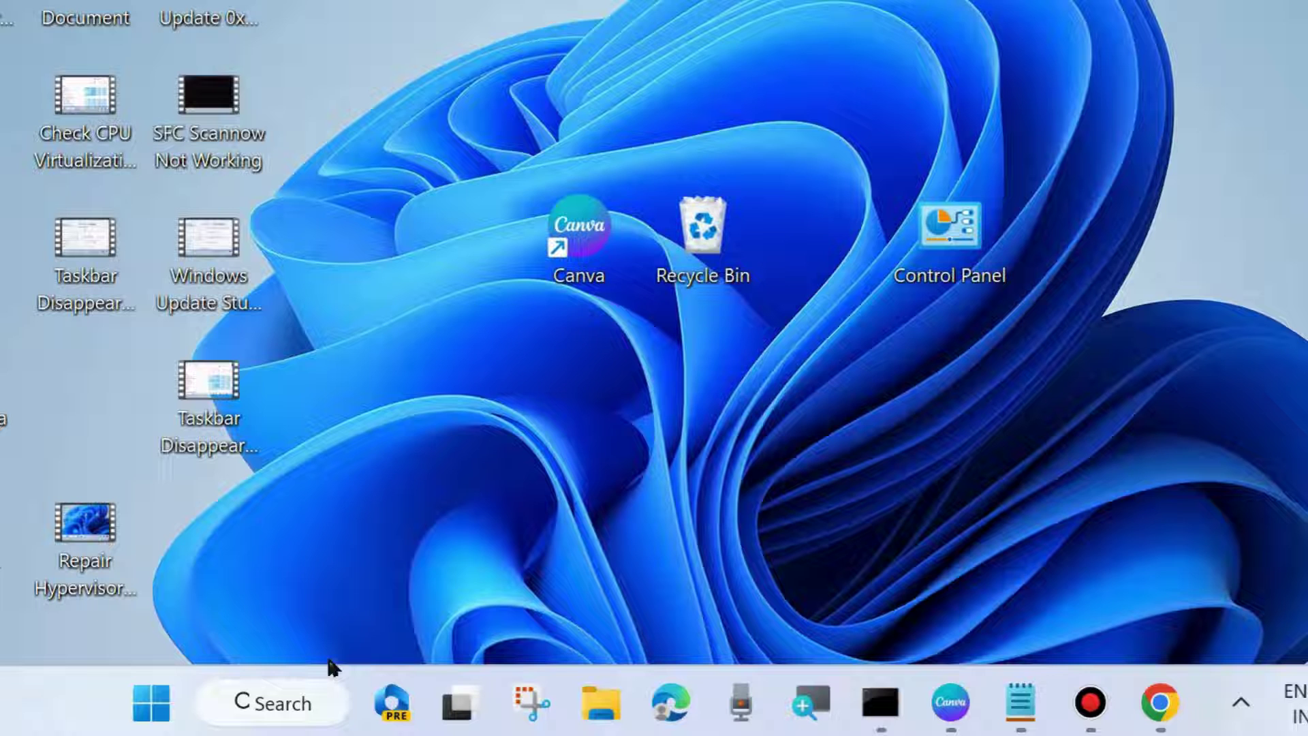
- Start a Windows Update check from Settings, then close Settings
right_click(163, 707)
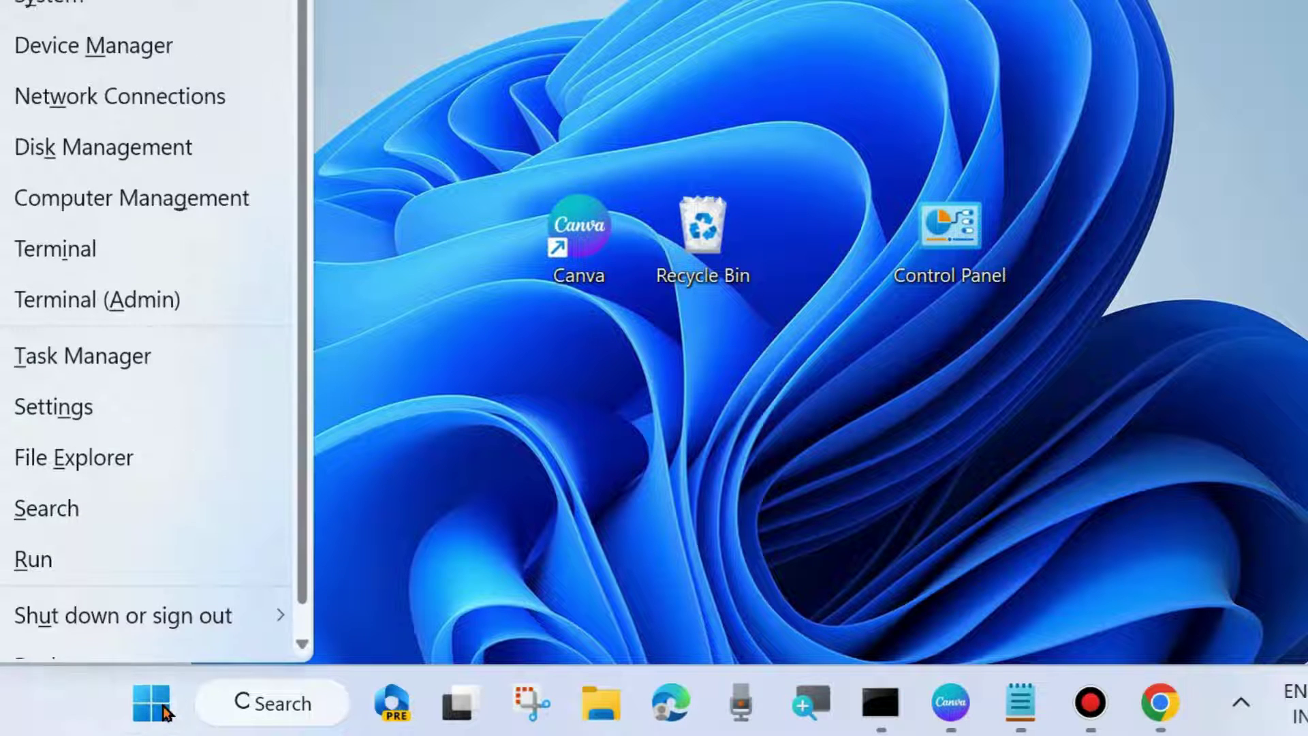
click(68, 406)
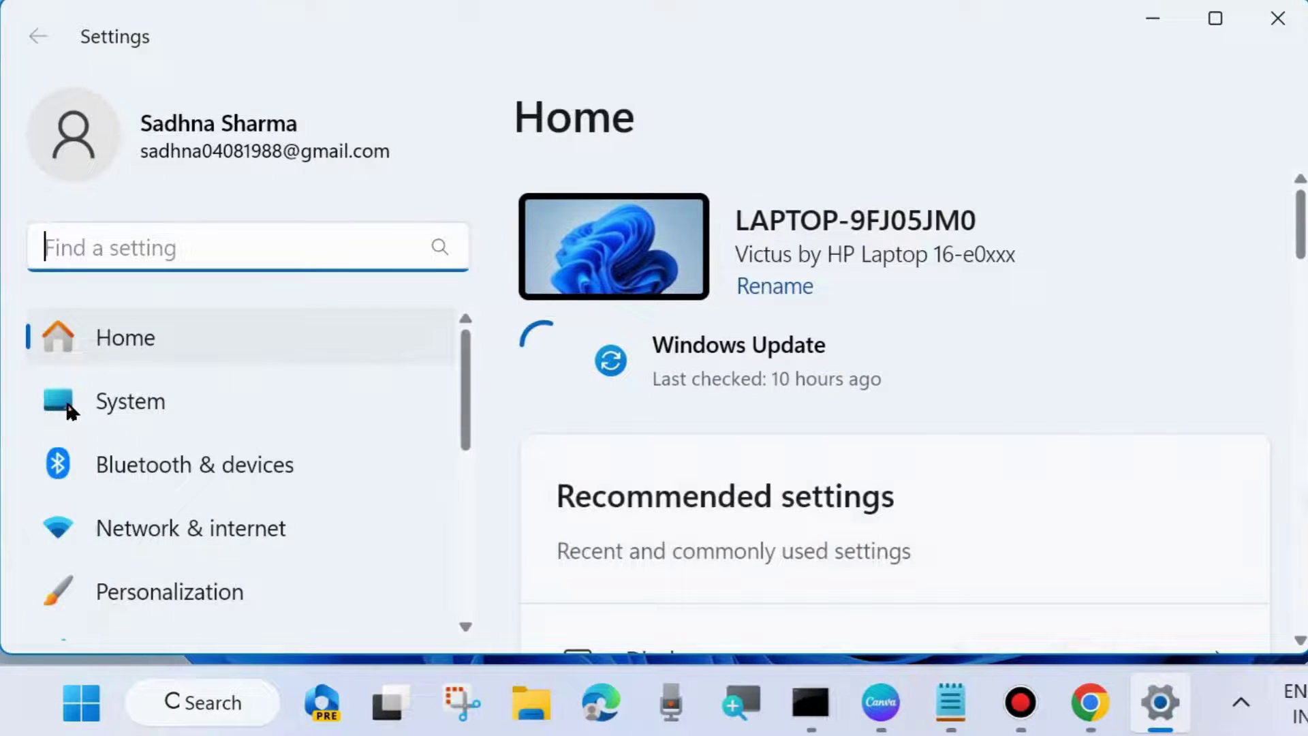
scroll(234, 517, down, 5)
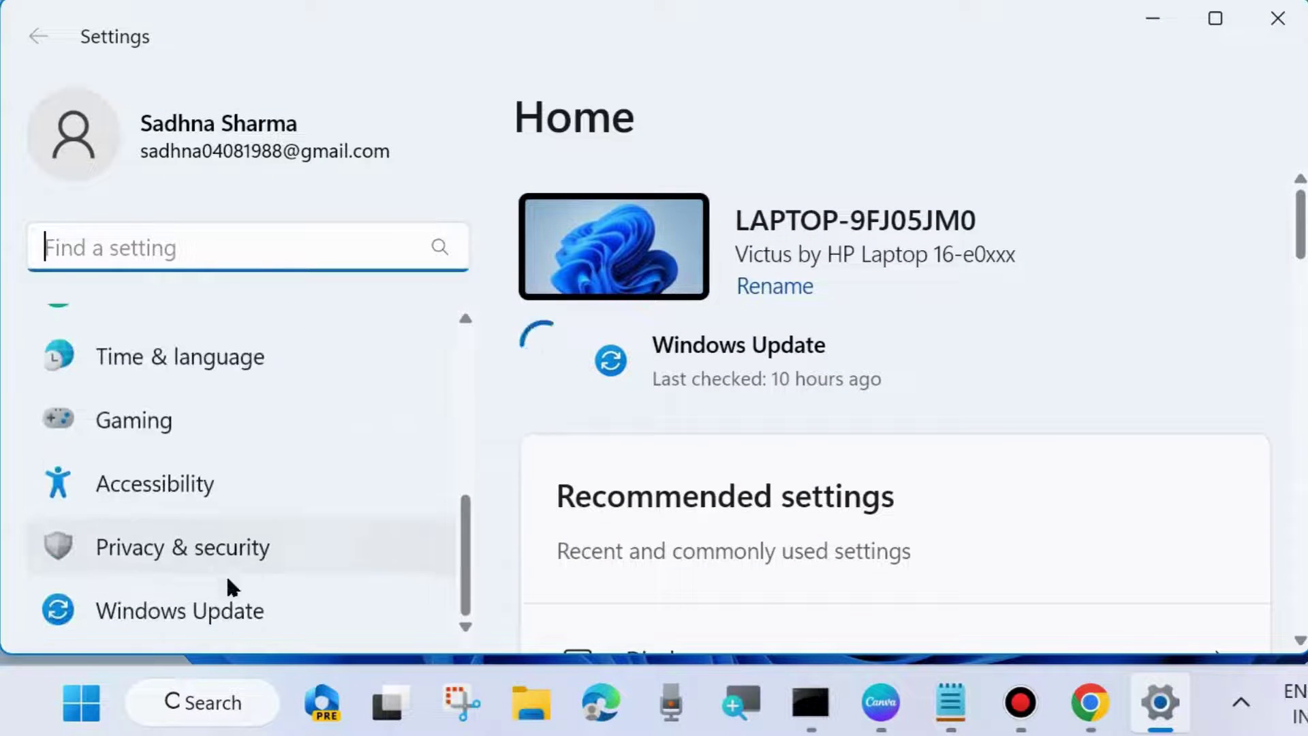
click(188, 611)
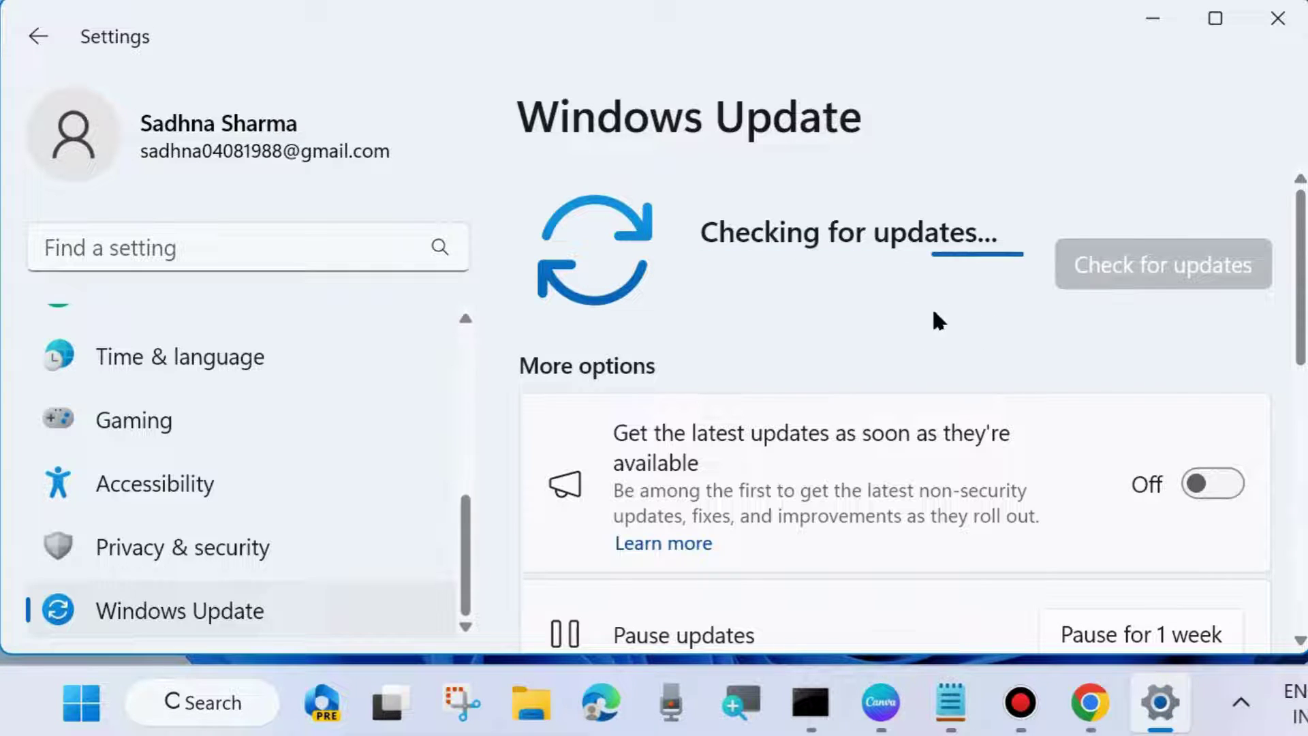
click(1279, 31)
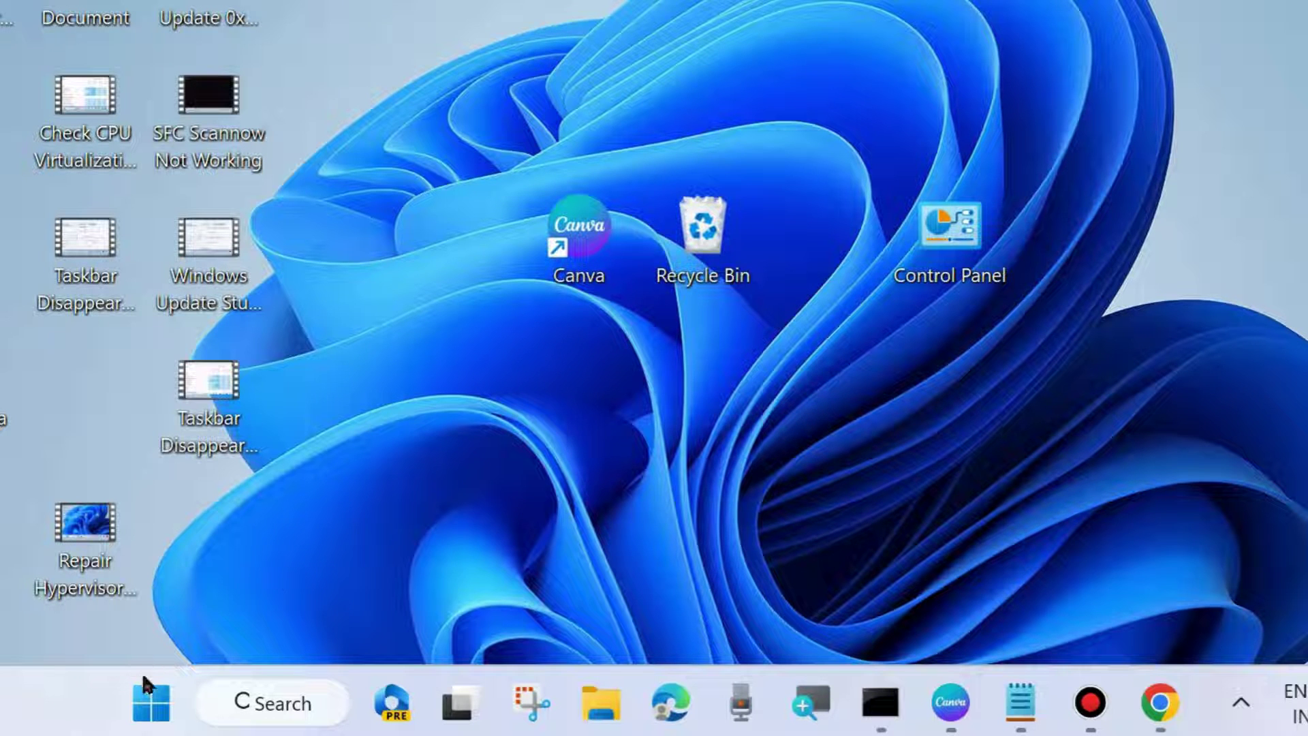
- Open the Run box, clear it, move it to the screen centre and enter rstrui
right_click(157, 689)
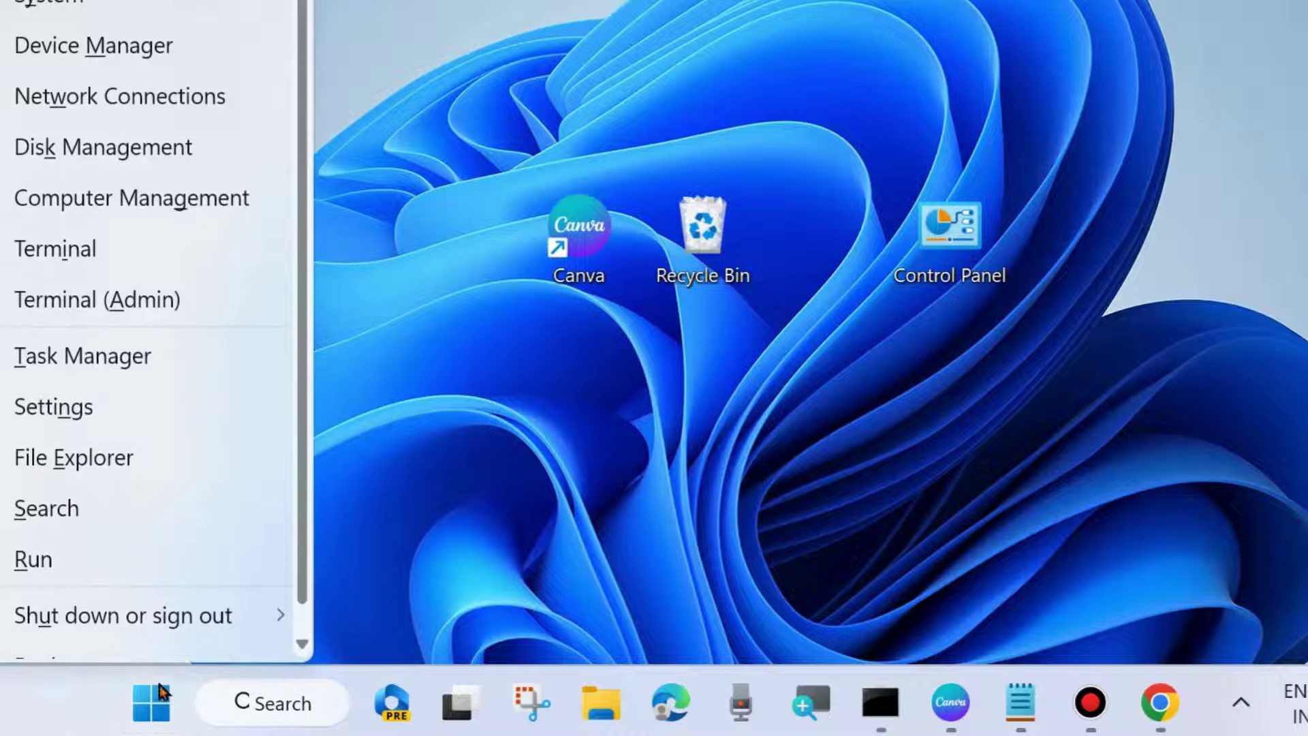
click(90, 561)
key(BackSpace)
drag(136, 316, 652, 129)
text(rstru)
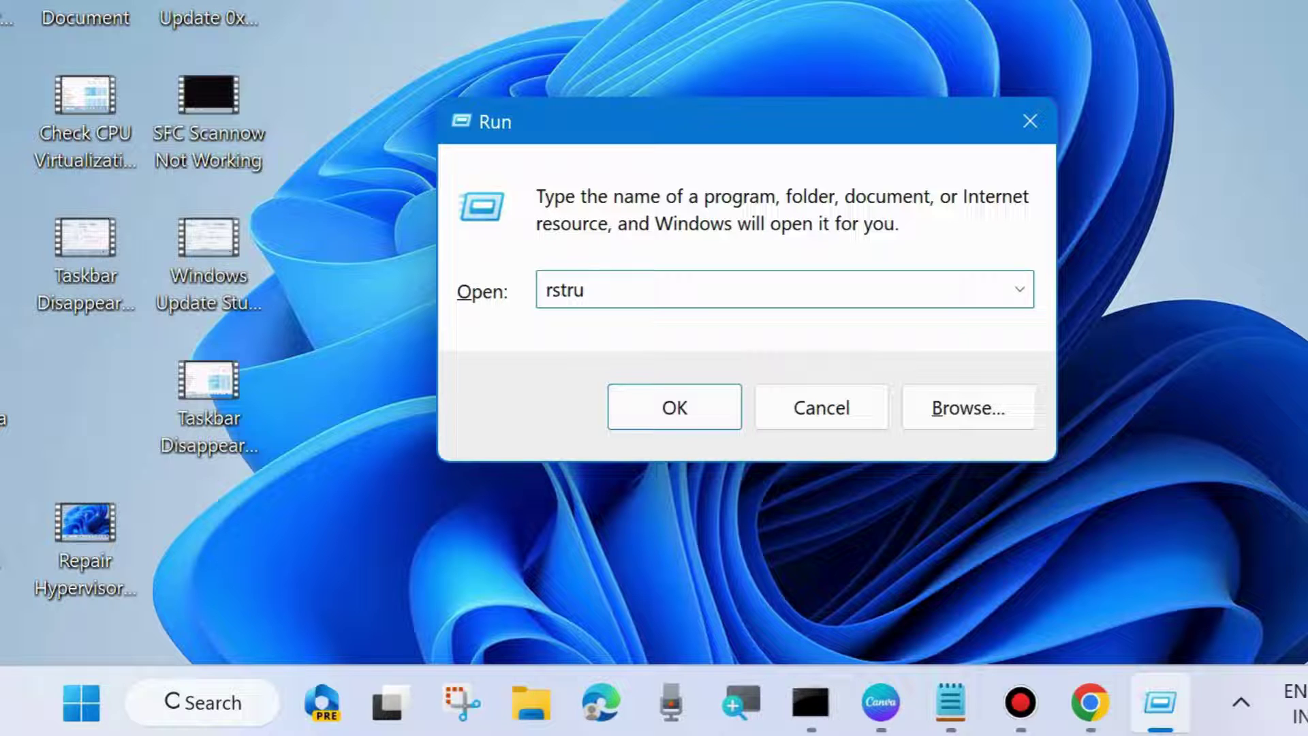
text(i)
- Launch System Restore from Run and advance past the welcome page to the restore points
click(677, 409)
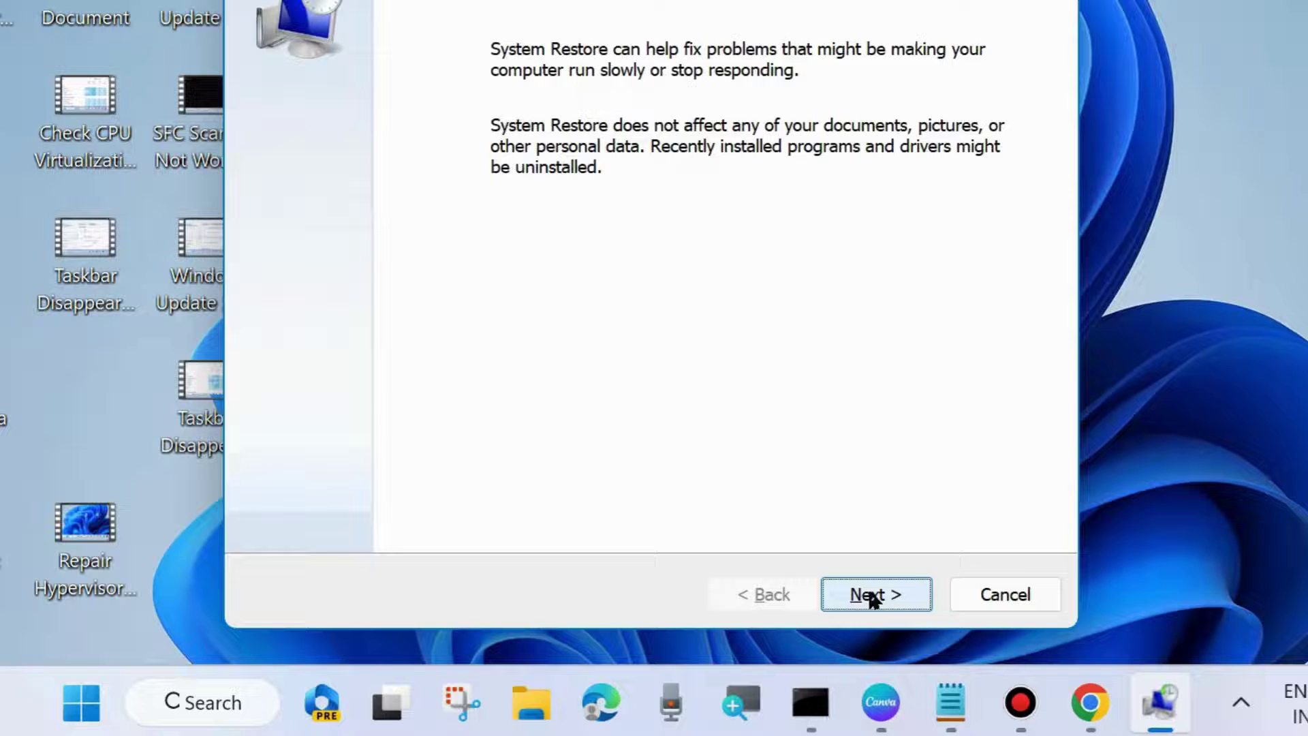
click(870, 595)
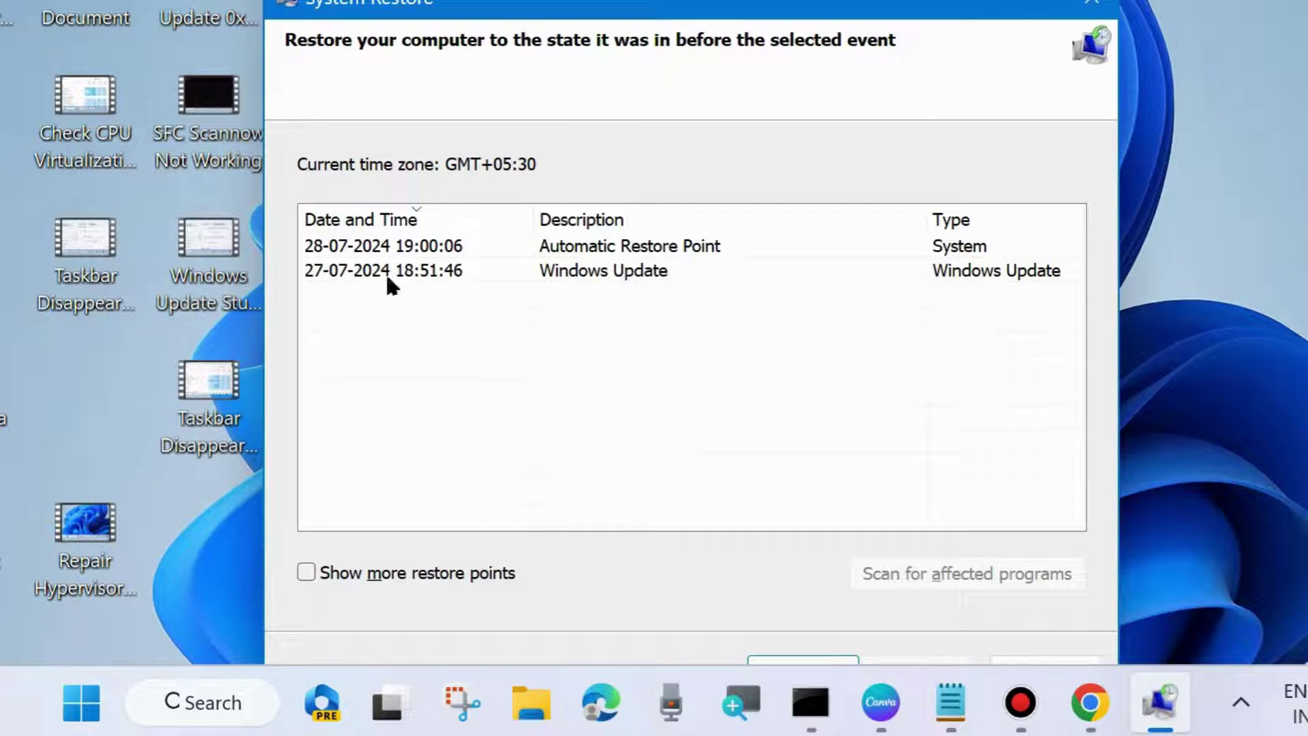
- Show more restore points, select the 27-07-2024 Windows Update point and proceed to Finish
click(602, 273)
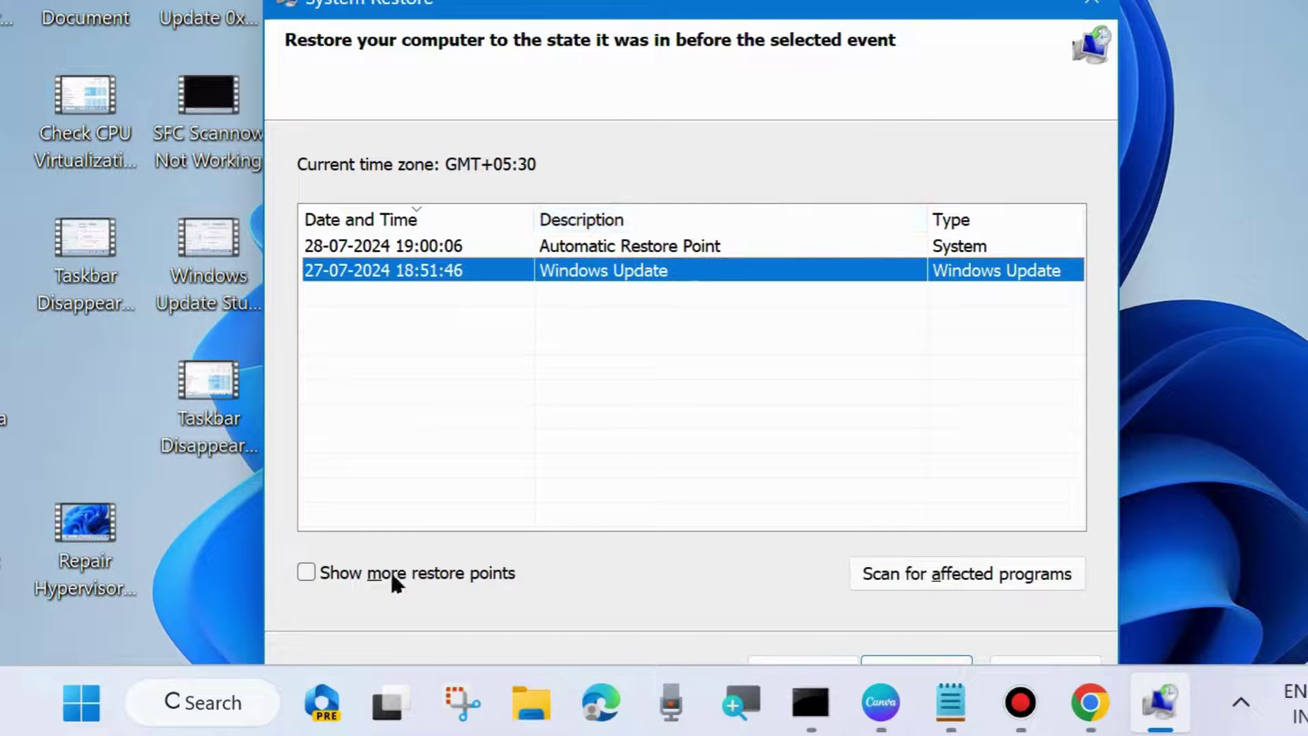
click(307, 573)
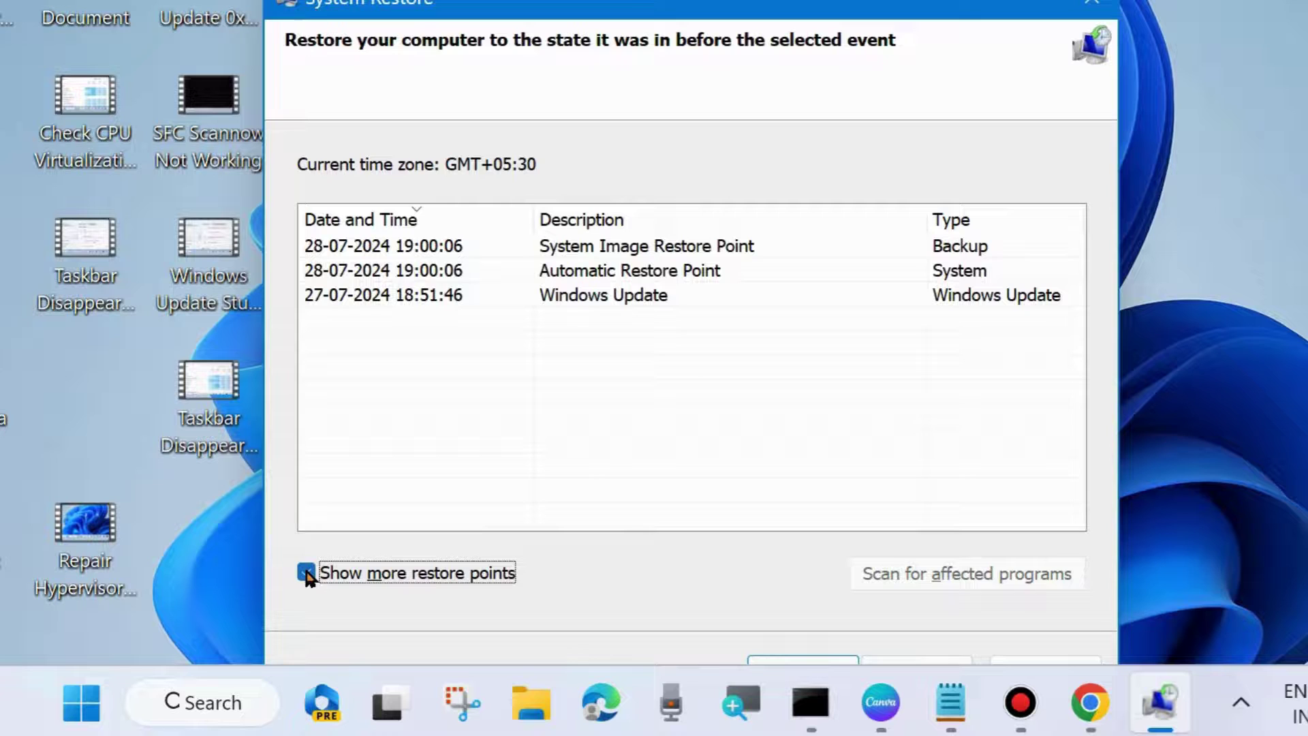
click(603, 296)
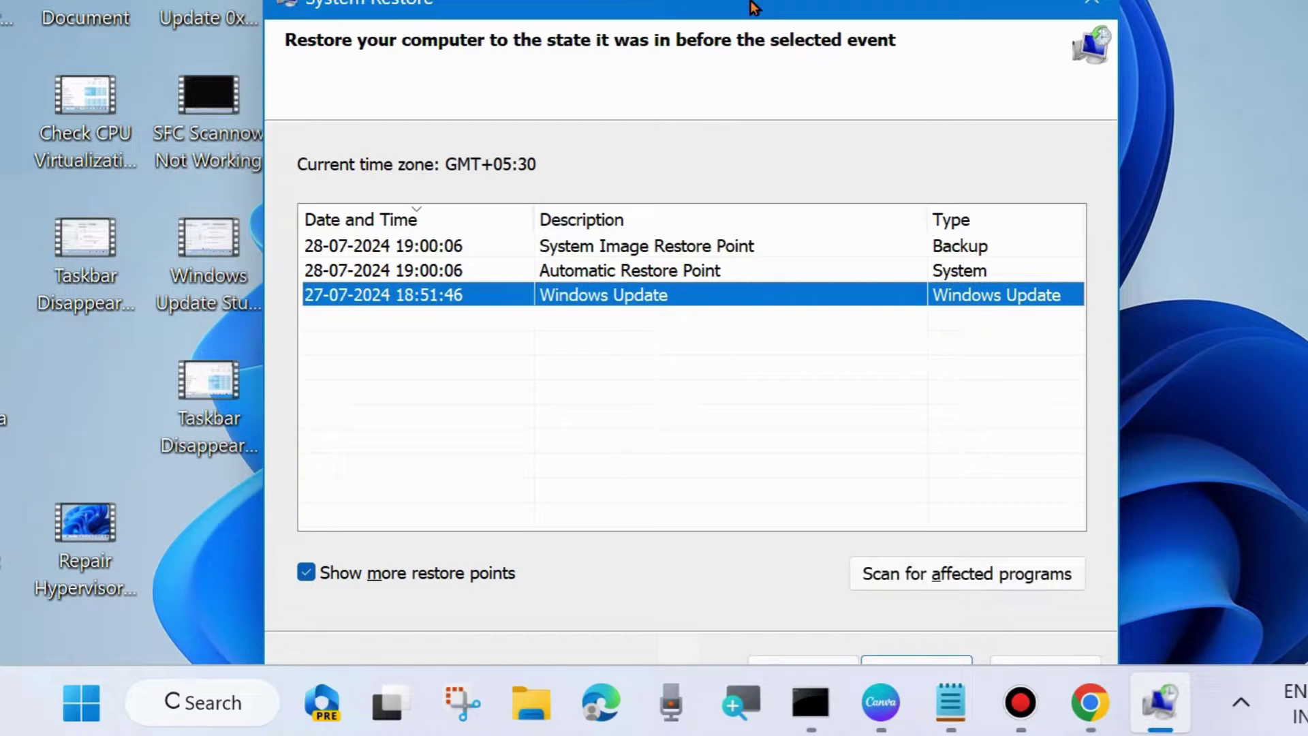
drag(753, 7, 726, 0)
click(879, 584)
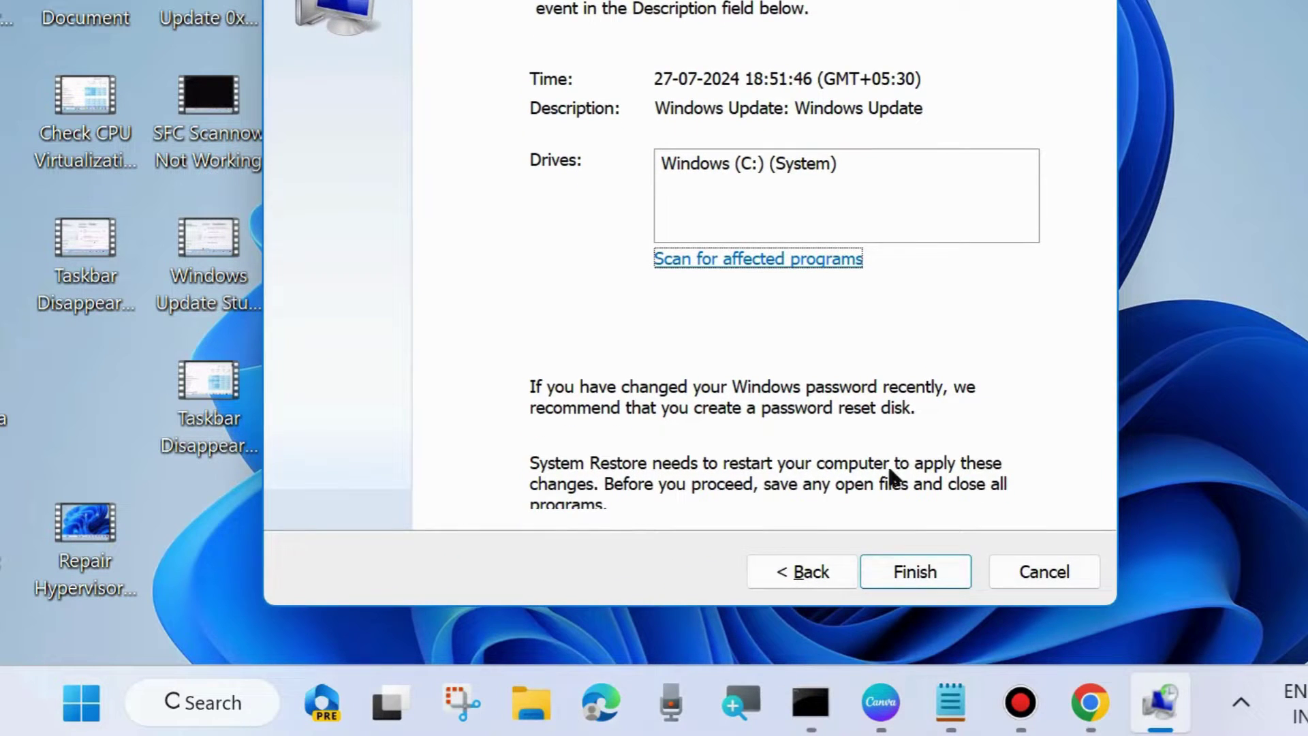
click(928, 579)
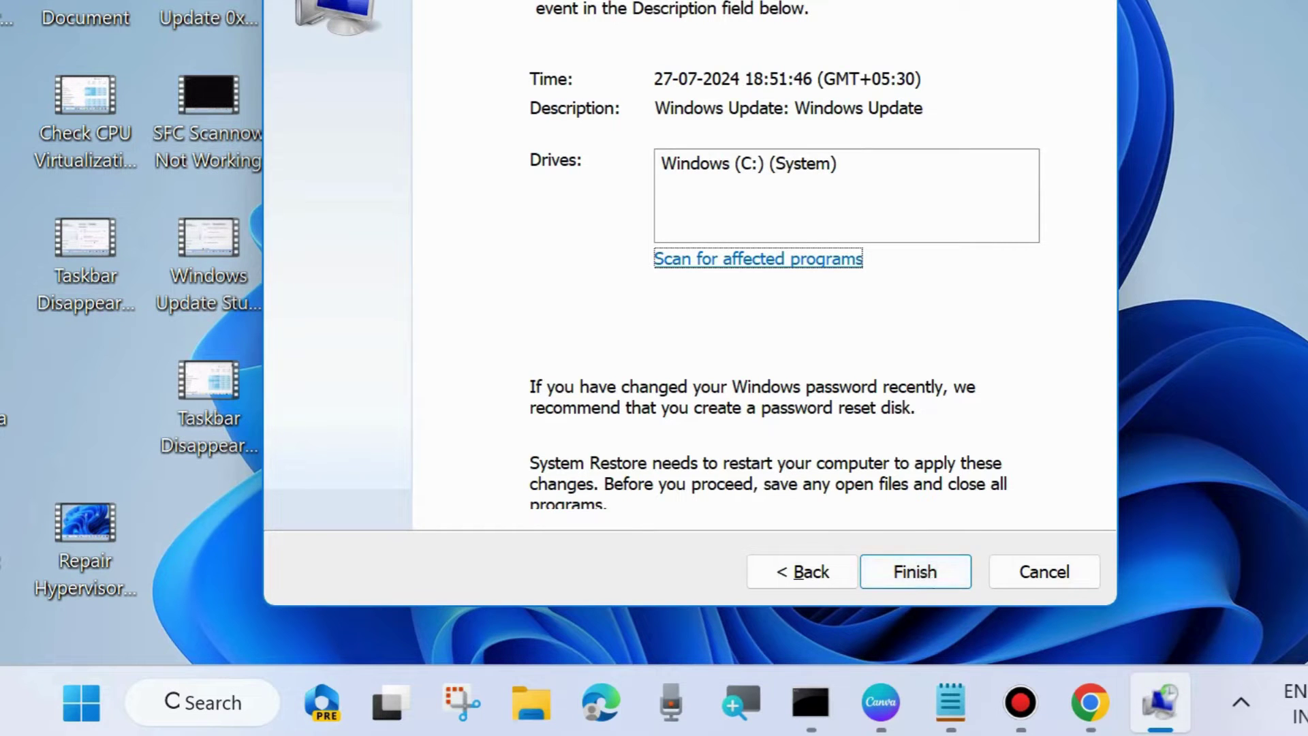